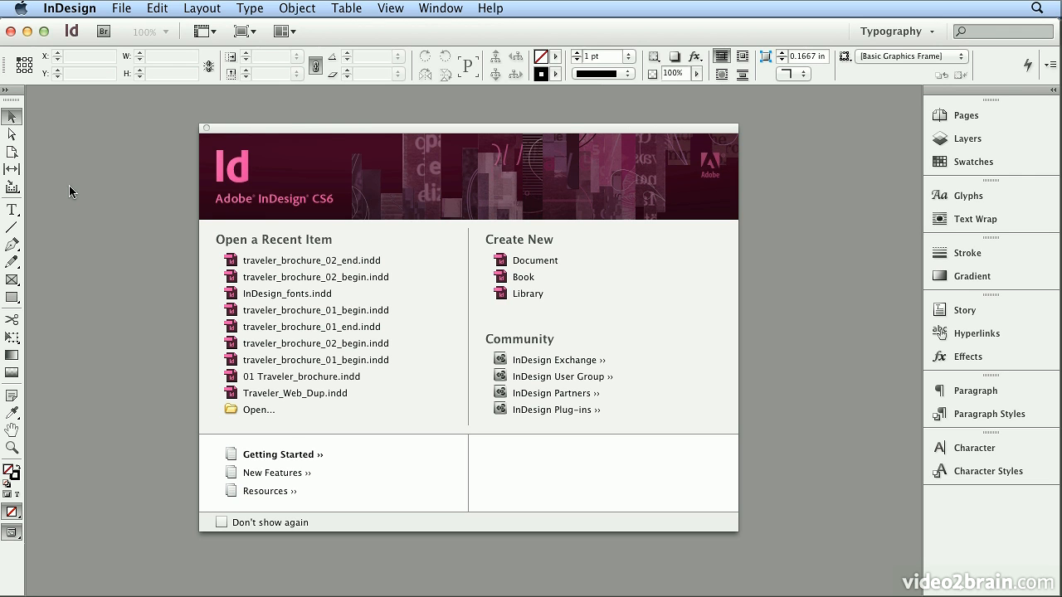
Create a one-page Letter print document with two columns and 1 in margins, without facing pages.
{"action": "left_click", "coordinate": [121, 9]}
{"action": "mouse_move", "coordinate": [134, 30]}
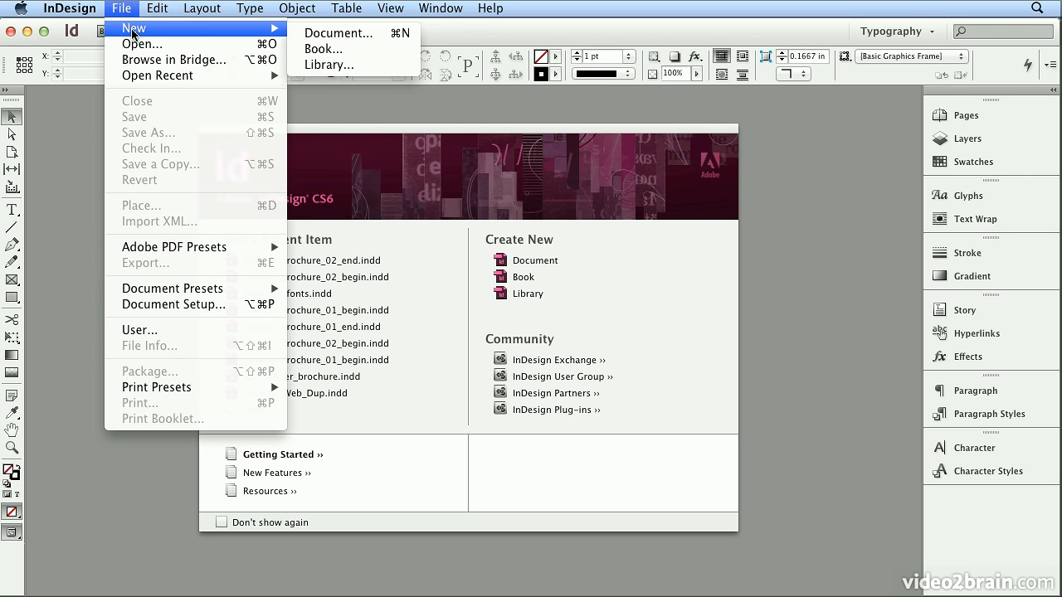
{"action": "left_click", "coordinate": [305, 34]}
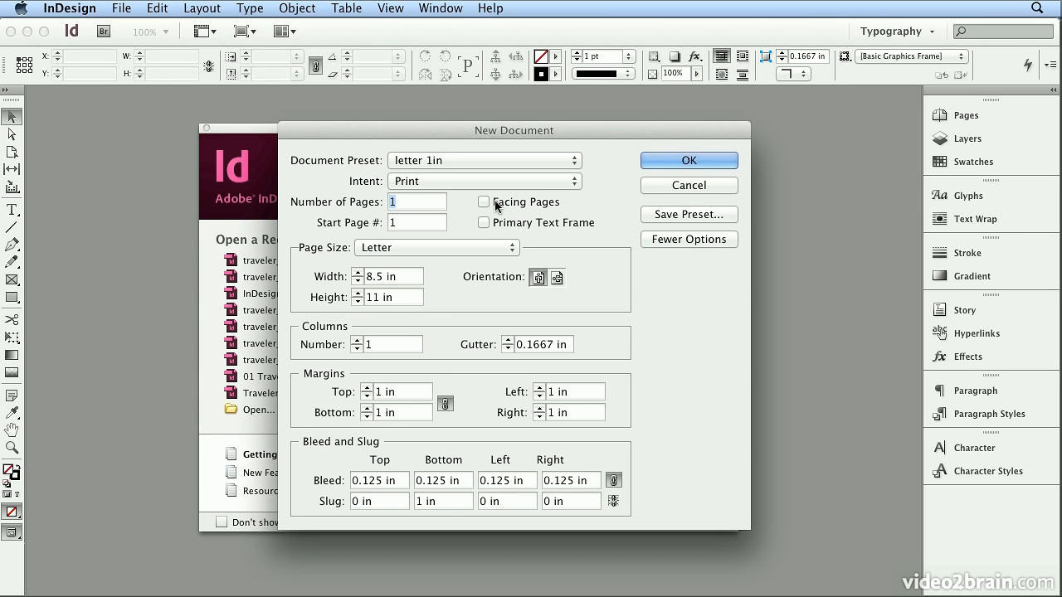
{"action": "left_click", "coordinate": [432, 245]}
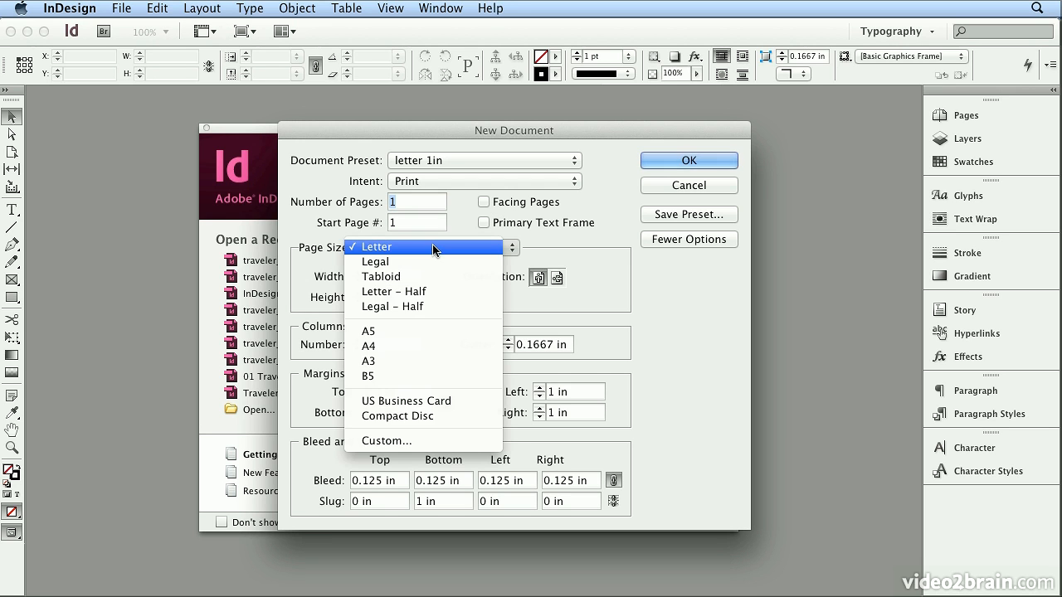
{"action": "left_click", "coordinate": [432, 246]}
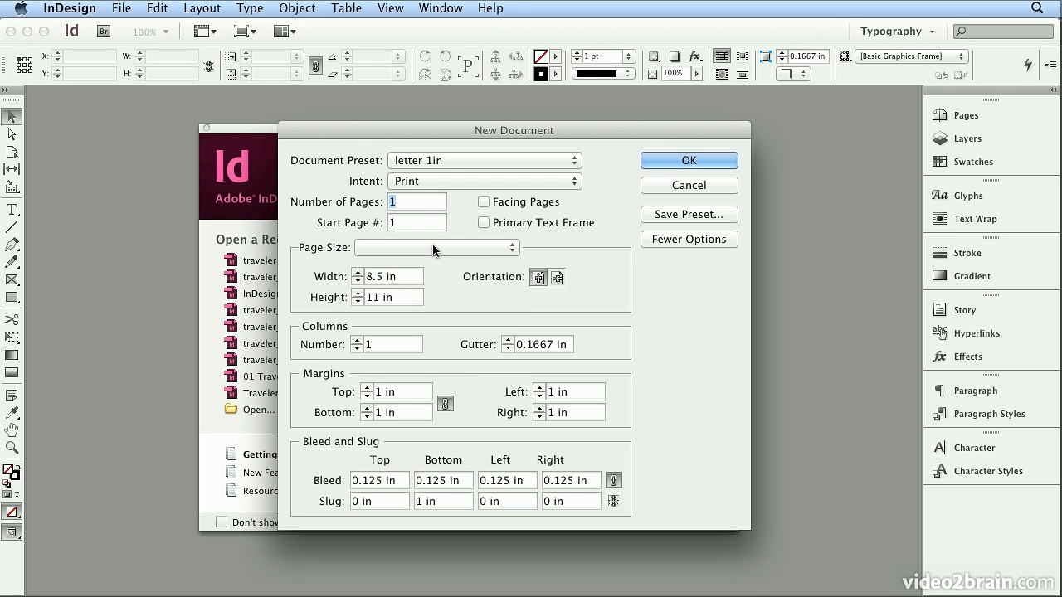
{"action": "left_click", "coordinate": [357, 339]}
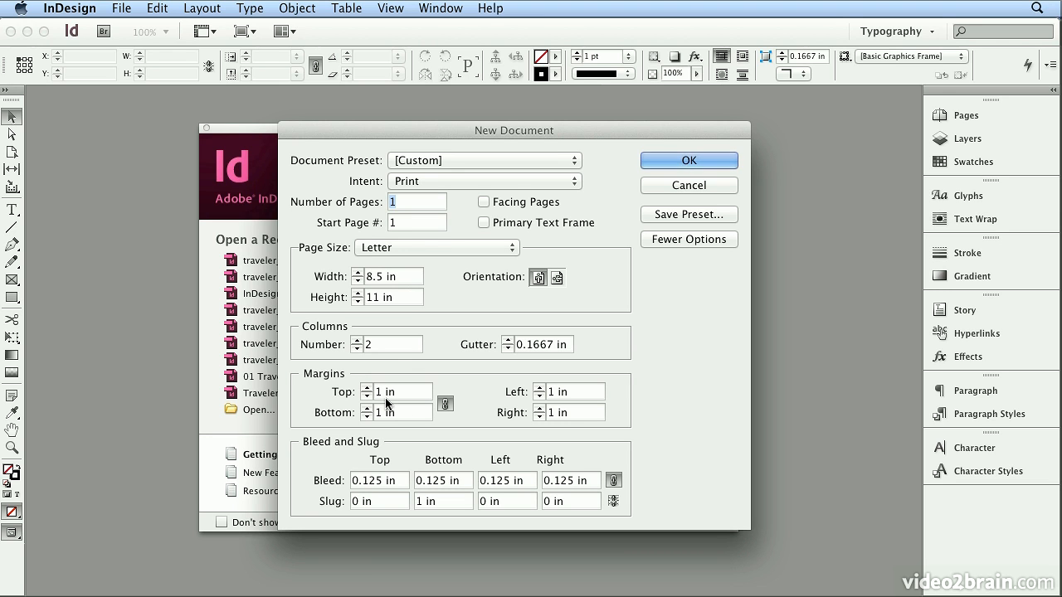
{"action": "left_click", "coordinate": [671, 157]}
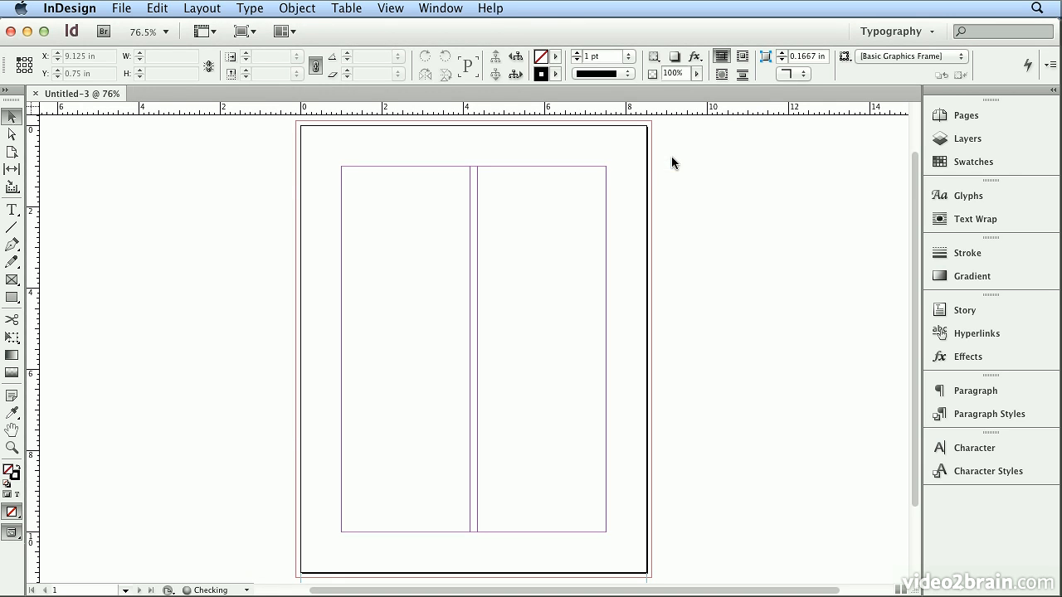
Load university_california.doc for placement and show the paragraph styles it brings in.
{"action": "left_click", "coordinate": [130, 10]}
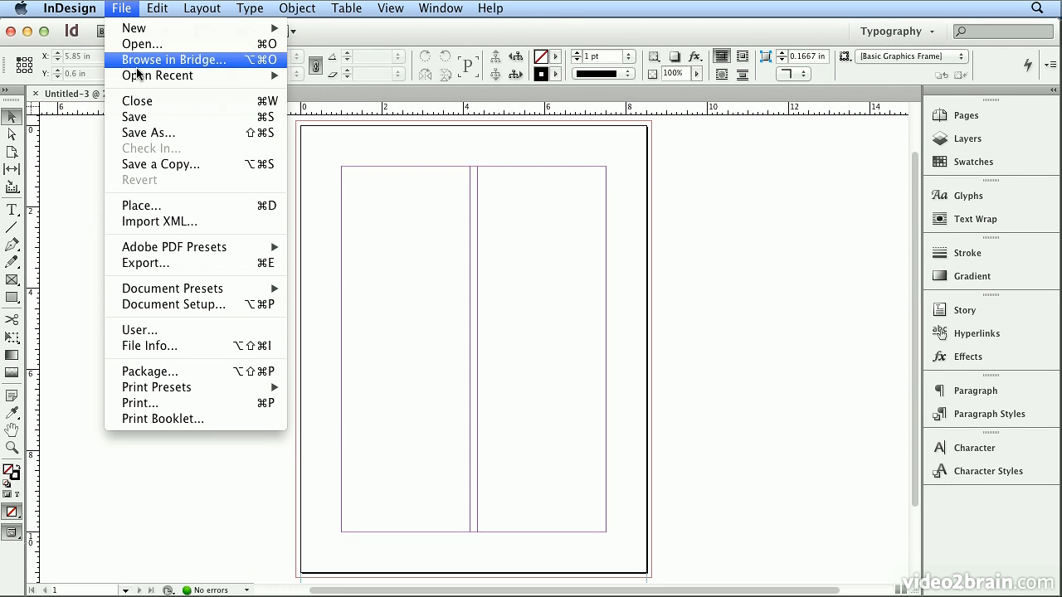
{"action": "left_click", "coordinate": [165, 208]}
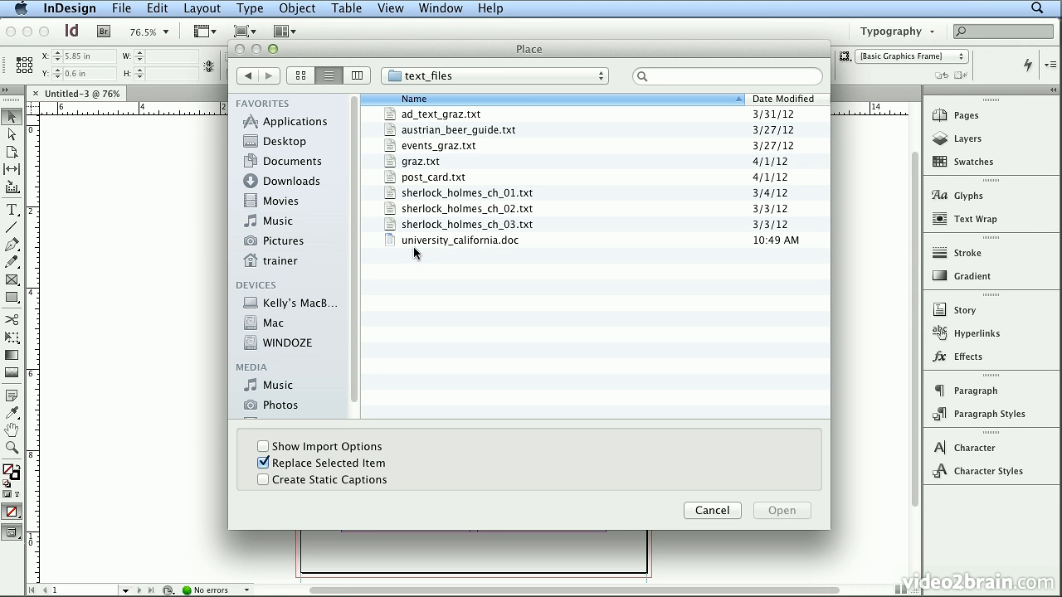
{"action": "double_click", "coordinate": [413, 240]}
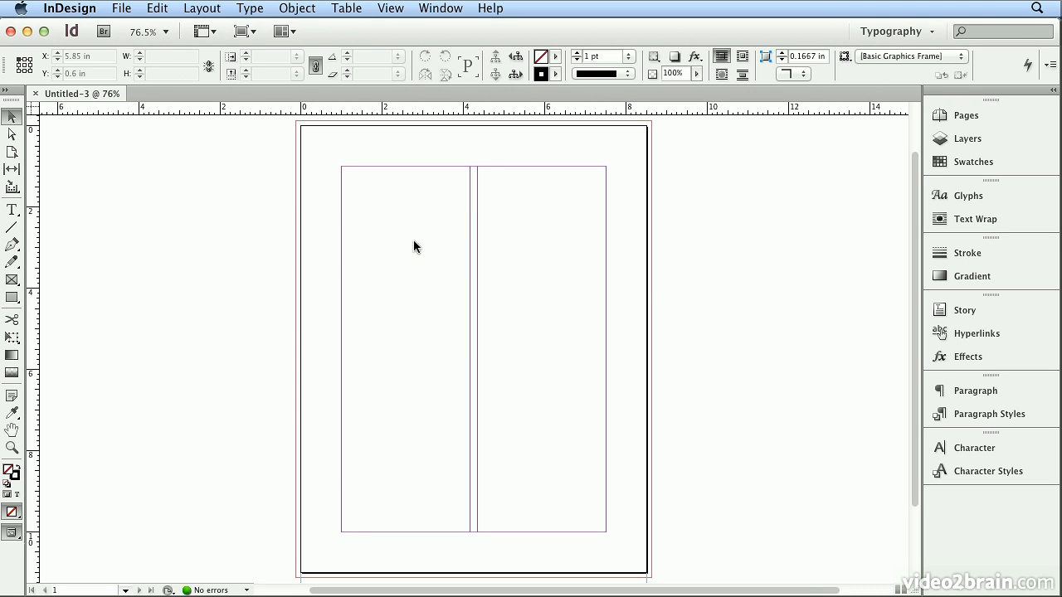
{"action": "left_click", "coordinate": [374, 199]}
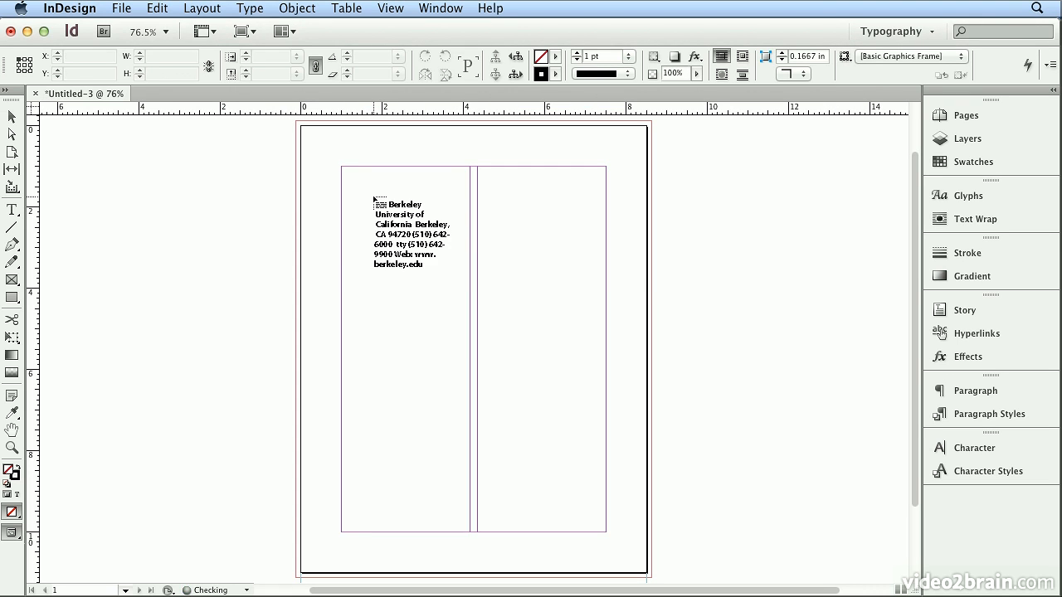
{"action": "key", "text": "cmd+z"}
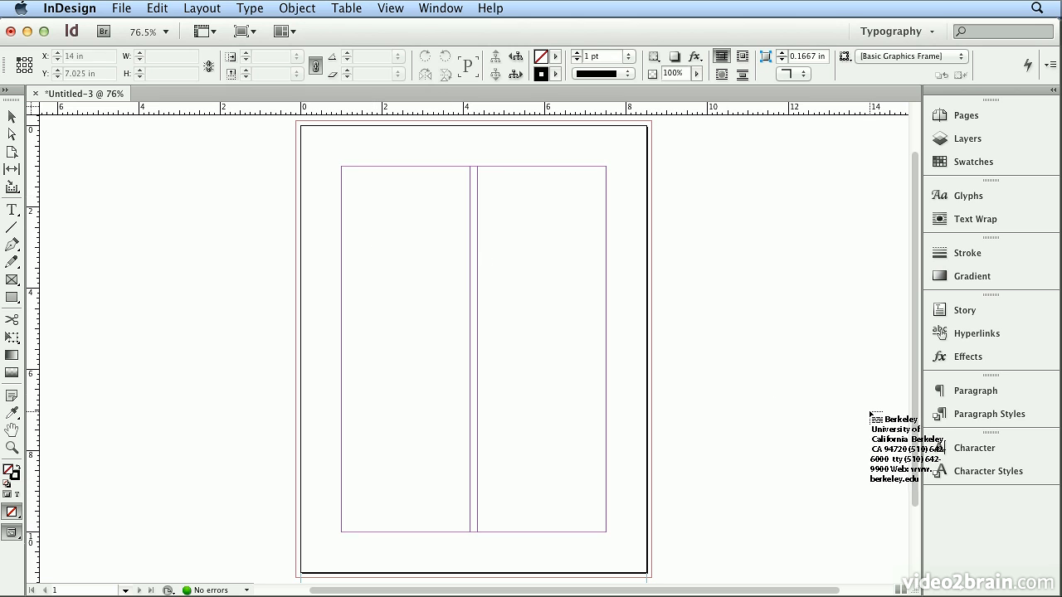
{"action": "left_click", "coordinate": [954, 415]}
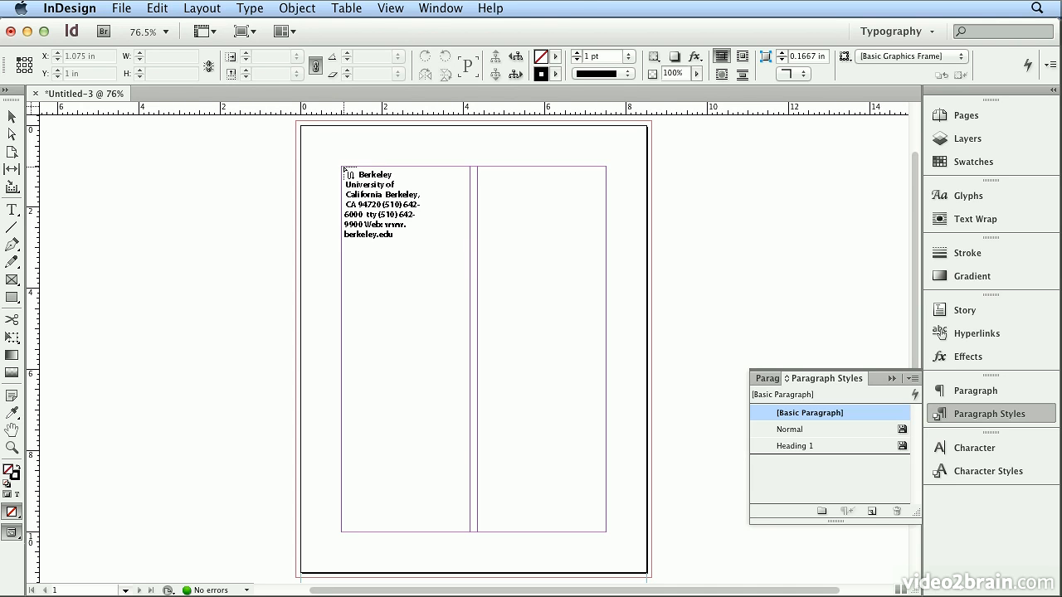
Show the document's pages and autoflow the loaded text from the upper-left margin corner of page 1.
{"action": "left_click", "coordinate": [965, 114]}
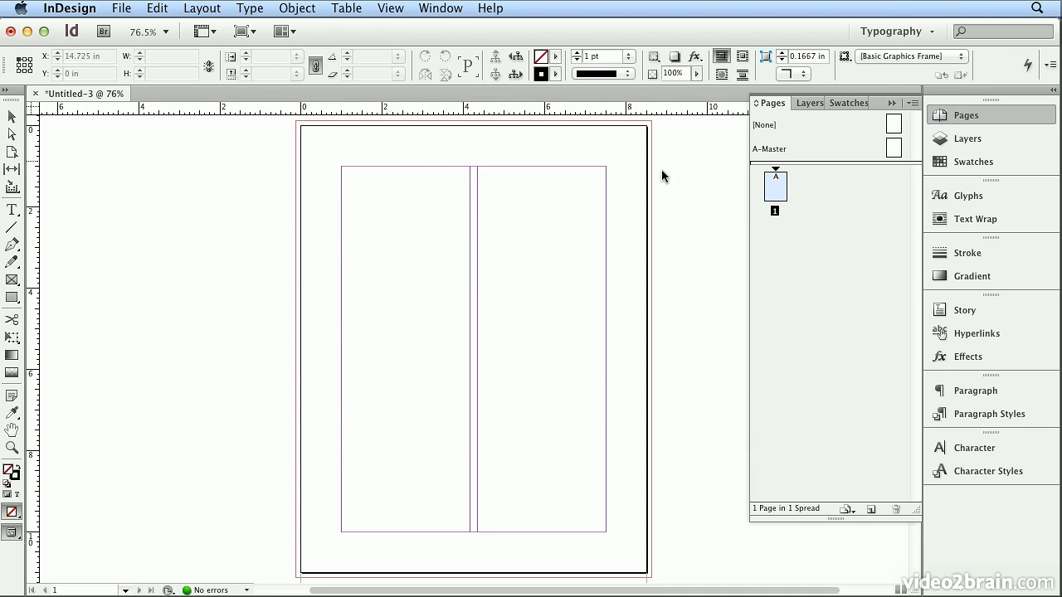
{"action": "left_click_drag", "start_coordinate": [348, 173], "coordinate": [349, 175]}
{"action": "mouse_move", "coordinate": [916, 246]}
{"action": "left_mouse_down"}
{"action": "mouse_move", "coordinate": [905, 335]}
{"action": "mouse_move", "coordinate": [919, 230]}
{"action": "left_mouse_up"}
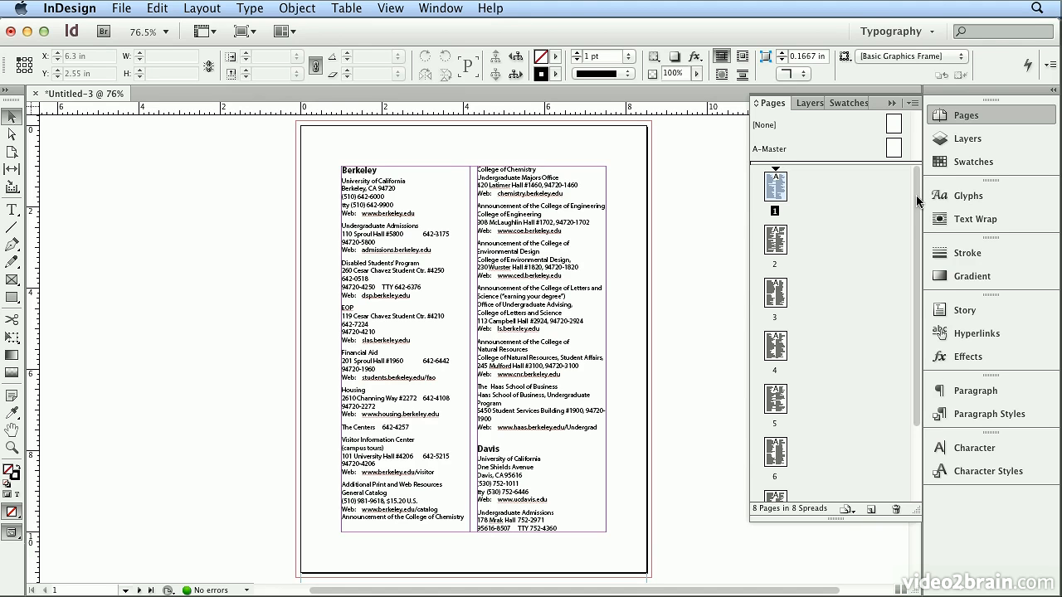
Put the text cursor in the Berkeley entry and show the hidden characters.
{"action": "key", "text": "t"}
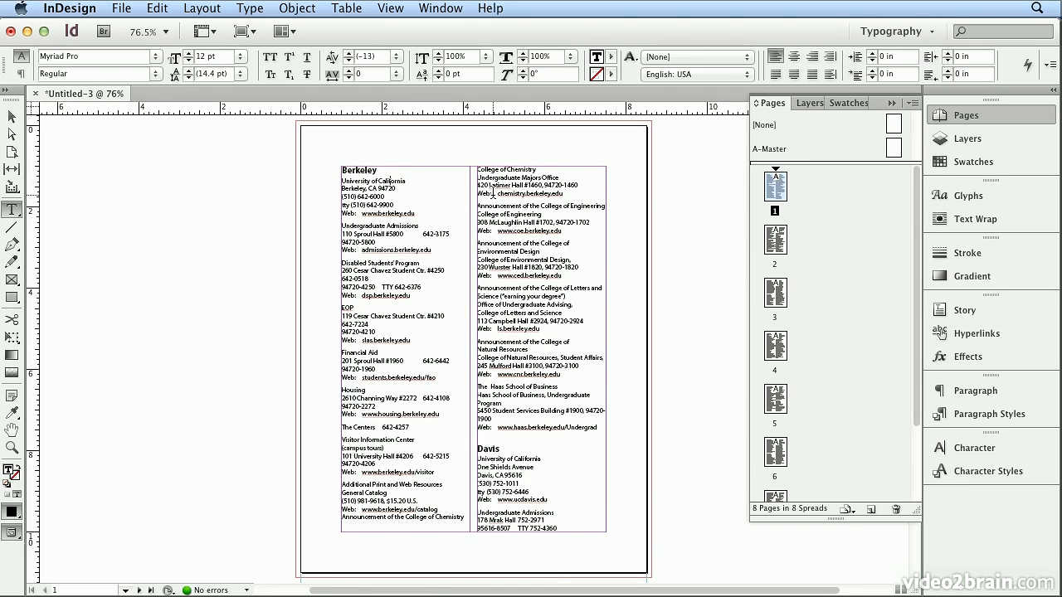
{"action": "key", "text": "super+equal"}
{"action": "key", "text": "super+equal"}
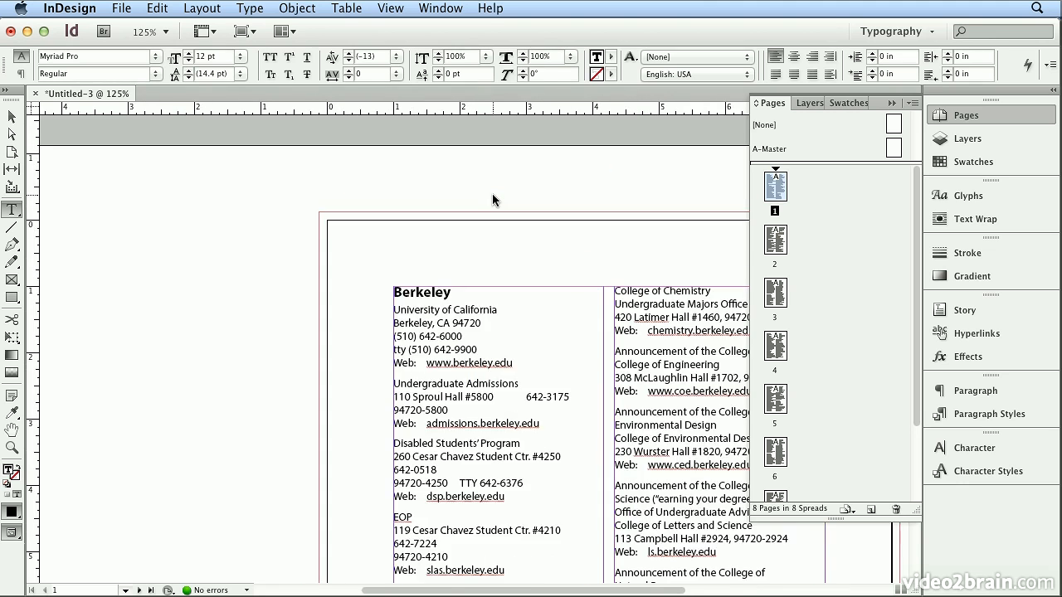
{"action": "key", "text": "super+equal"}
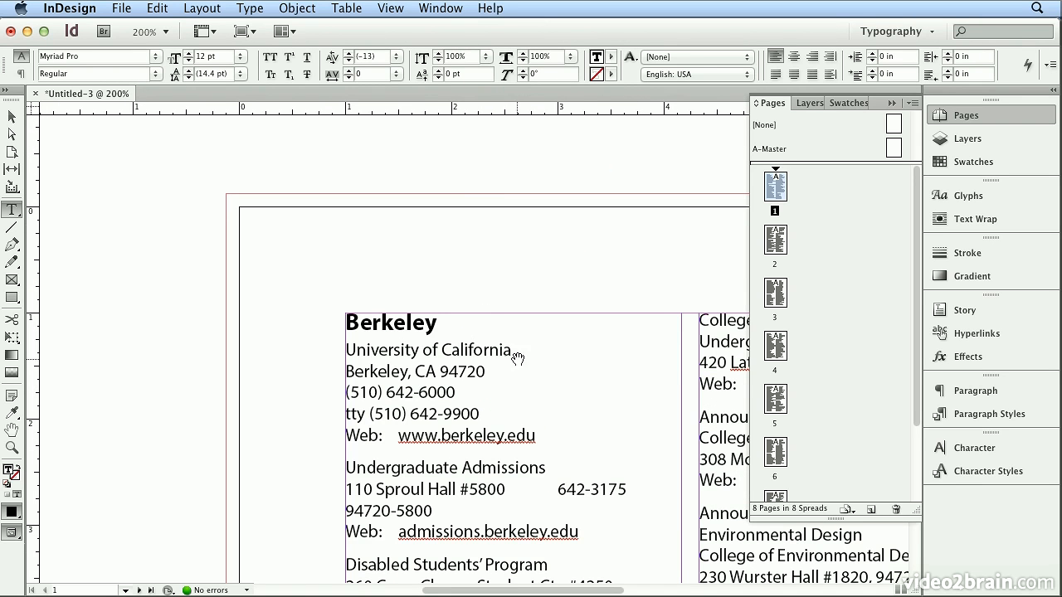
{"action": "left_click_drag", "start_coordinate": [486, 351], "coordinate": [251, 192]}
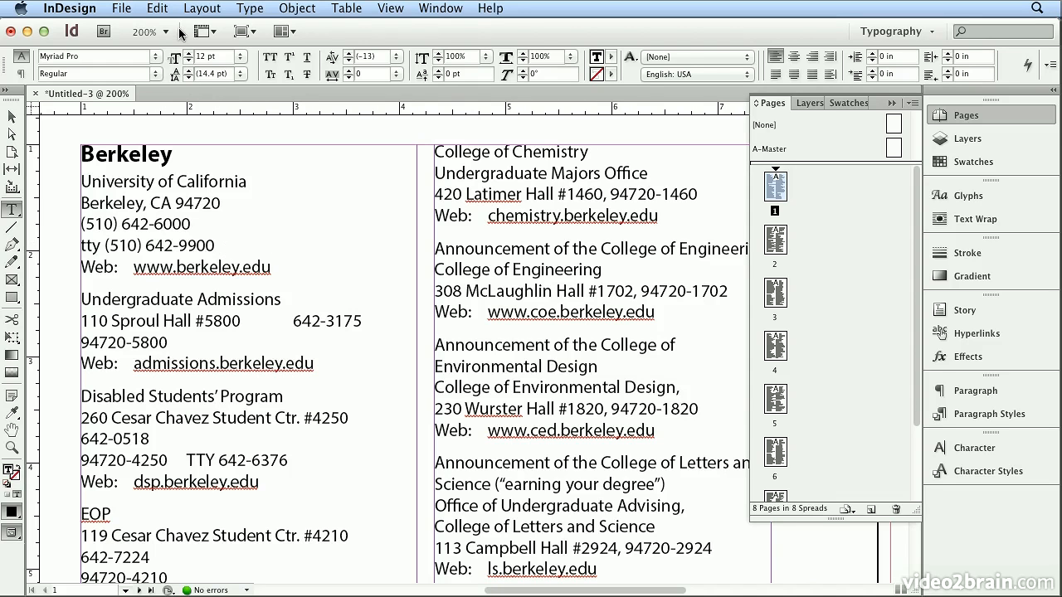
{"action": "left_click", "coordinate": [246, 10]}
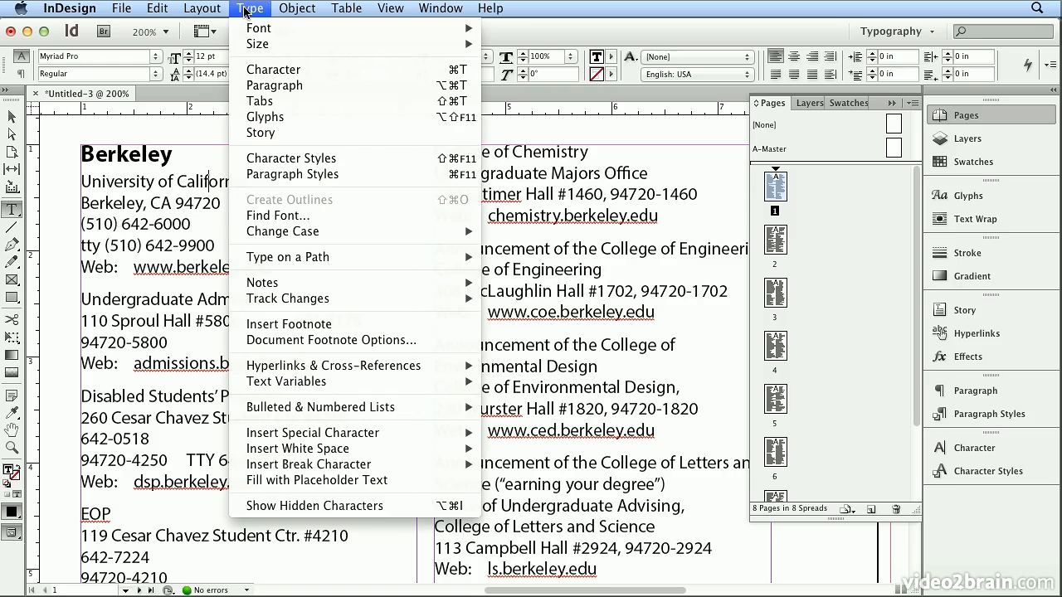
{"action": "left_click", "coordinate": [366, 510]}
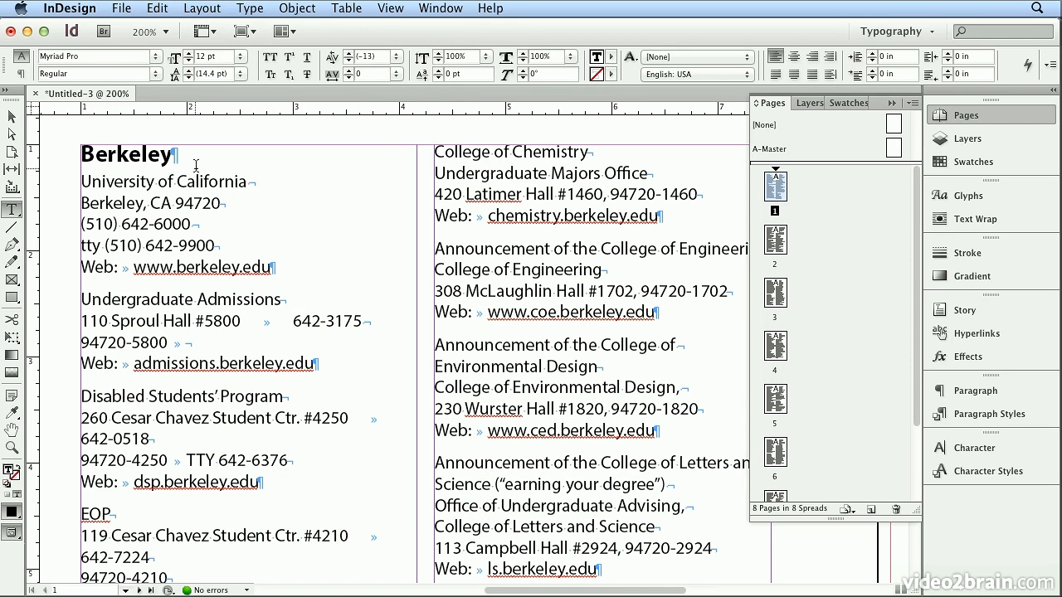
Examine the paragraph marks, forced line breaks and tabs in the Berkeley and Undergraduate Admissions entries.
{"action": "left_click", "coordinate": [173, 155]}
{"action": "left_click_drag", "start_coordinate": [174, 155], "coordinate": [181, 158]}
{"action": "left_click", "coordinate": [253, 181]}
{"action": "left_click", "coordinate": [252, 185]}
{"action": "left_click", "coordinate": [285, 304]}
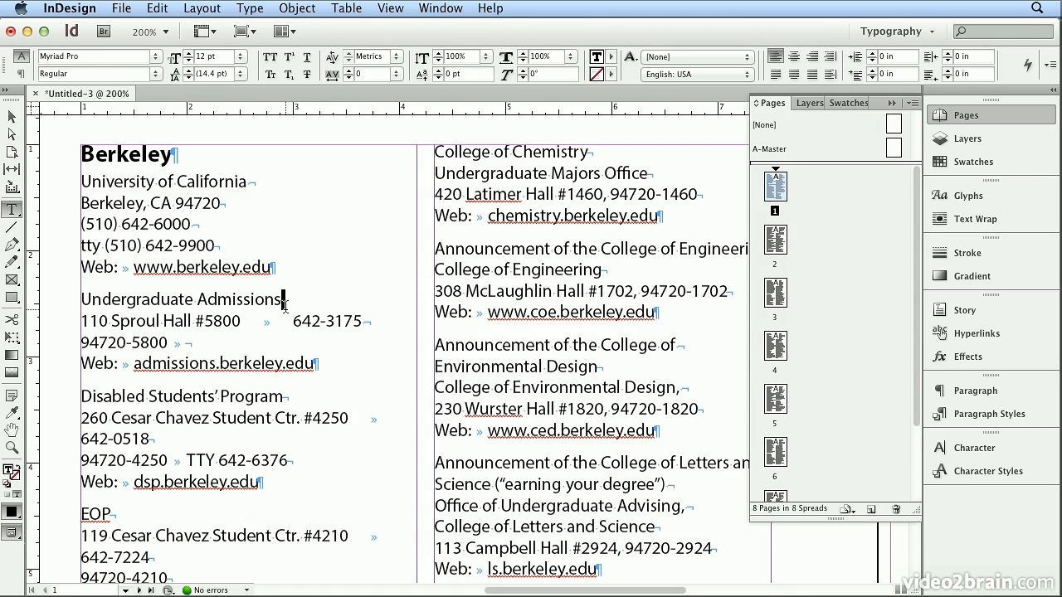
{"action": "left_click", "coordinate": [368, 322]}
{"action": "left_click", "coordinate": [177, 345]}
Start a new character style named office from the first University of California line, with applying to the selection and preview on.
{"action": "triple_click", "coordinate": [145, 186]}
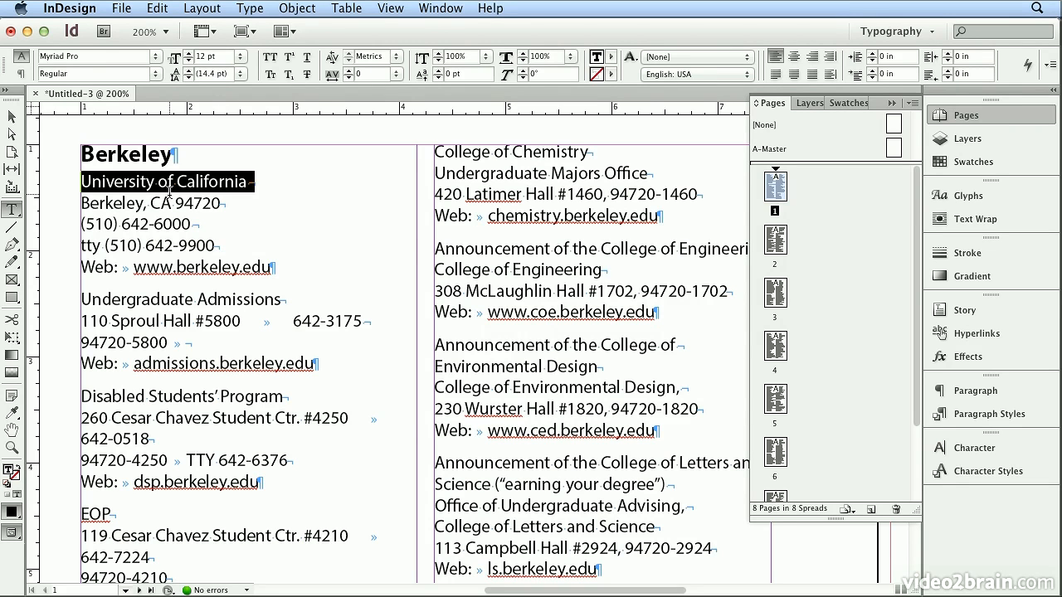
{"action": "left_click", "coordinate": [997, 478]}
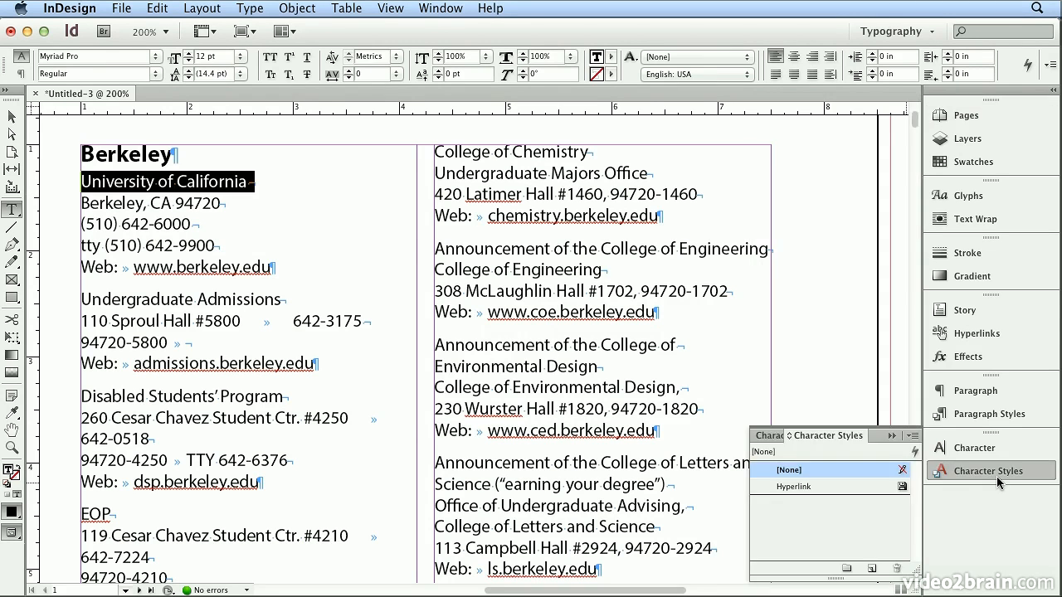
{"action": "left_click", "coordinate": [912, 436]}
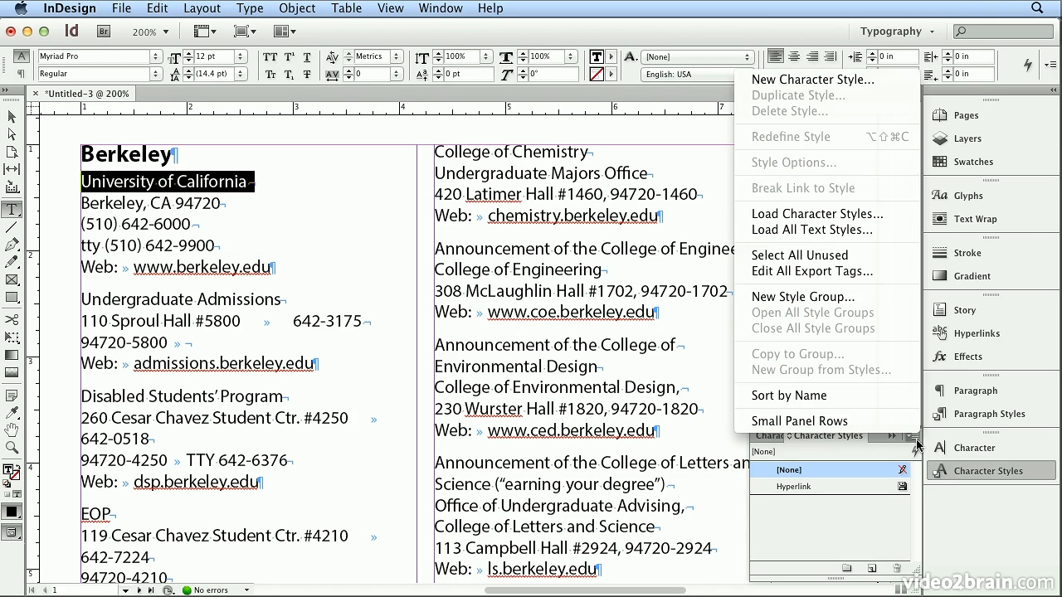
{"action": "left_click", "coordinate": [832, 83]}
{"action": "type", "text": "office"}
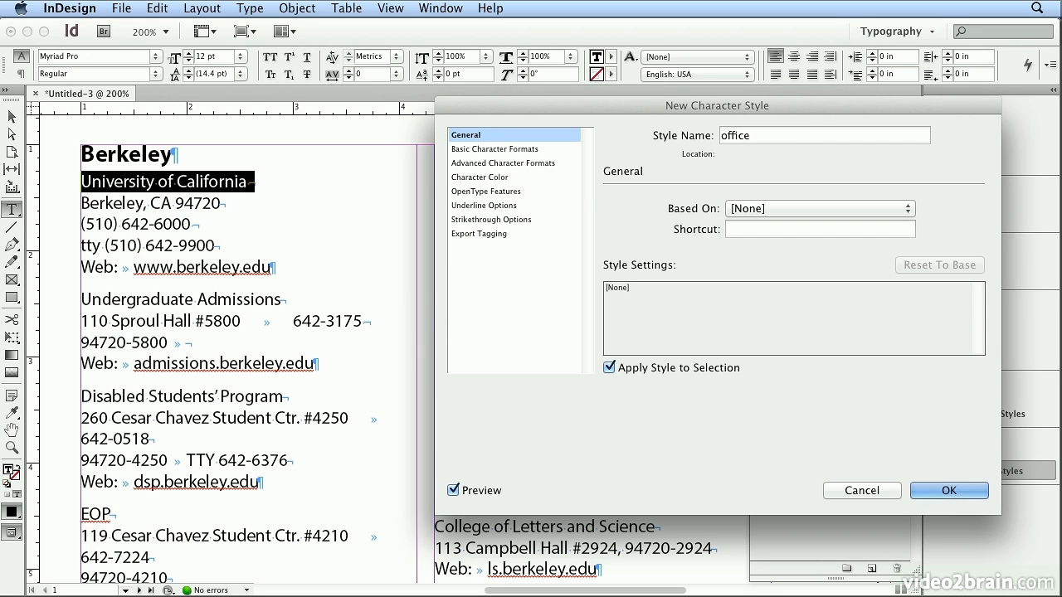
{"action": "left_click", "coordinate": [646, 368]}
{"action": "left_click", "coordinate": [646, 368]}
{"action": "left_click", "coordinate": [480, 487]}
{"action": "left_click", "coordinate": [480, 487]}
Set the office style's font to Myriad Pro Bold.
{"action": "left_click", "coordinate": [507, 151]}
{"action": "left_click", "coordinate": [841, 216]}
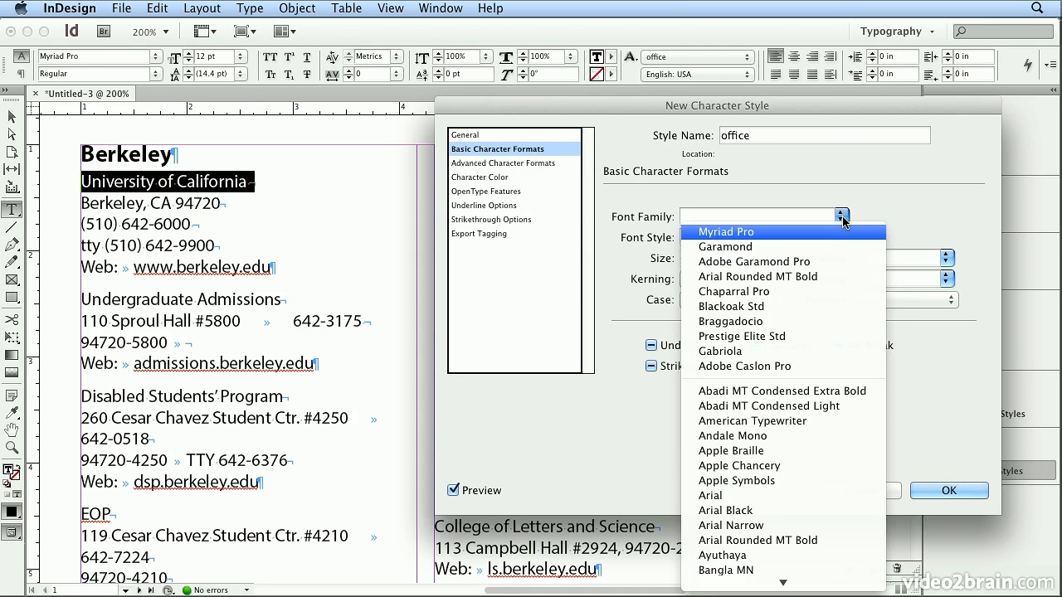
{"action": "left_click", "coordinate": [835, 232]}
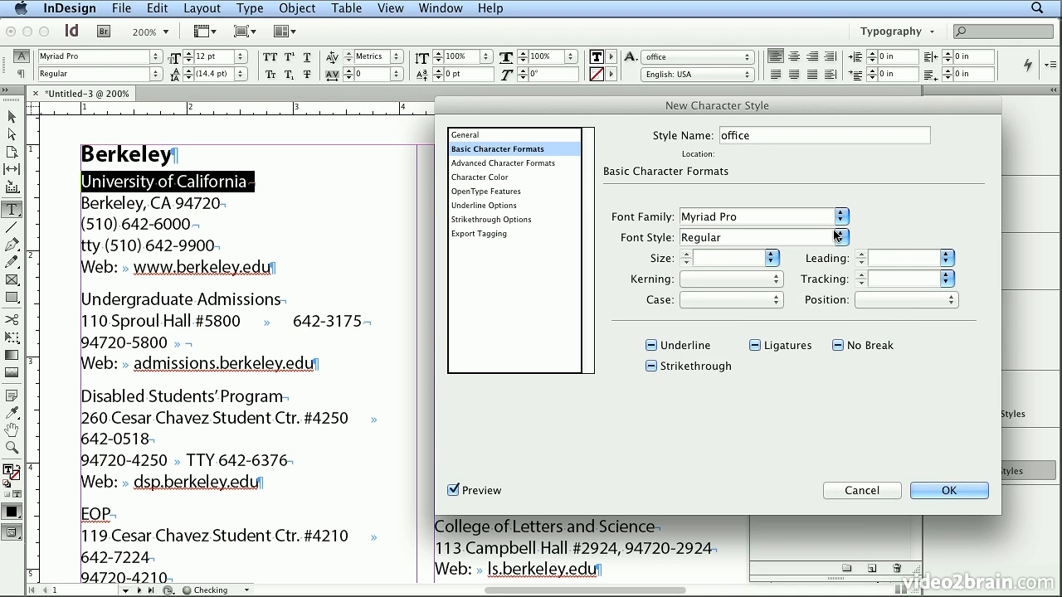
{"action": "left_click", "coordinate": [842, 239]}
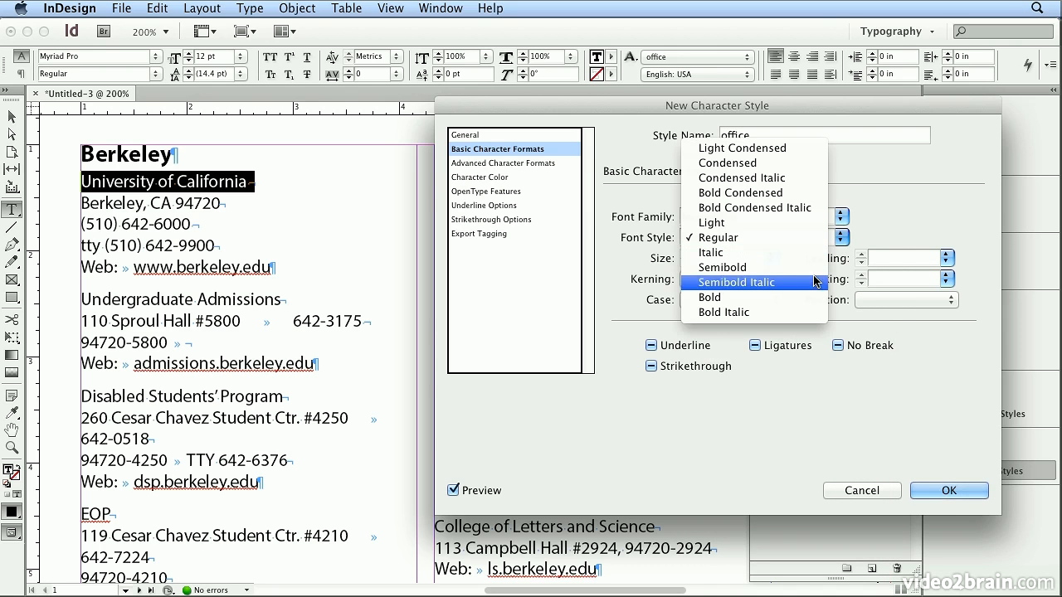
{"action": "left_click", "coordinate": [738, 297]}
Give the office style a 14 pt size and 18 pt leading, and save the style.
{"action": "left_click", "coordinate": [714, 259]}
{"action": "type", "text": "14"}
{"action": "key", "text": "Tab"}
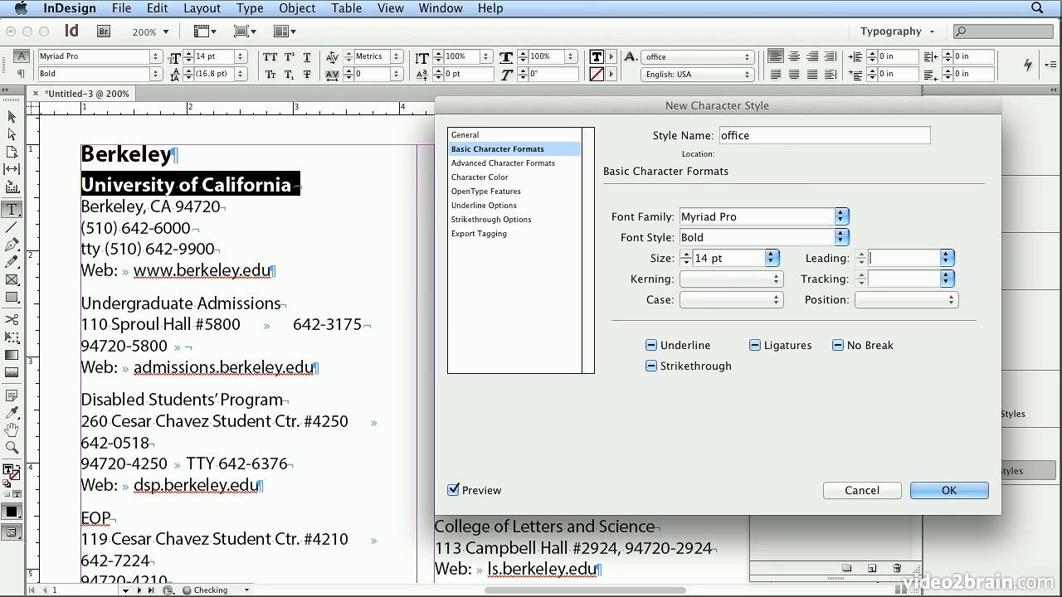
{"action": "left_click", "coordinate": [946, 259]}
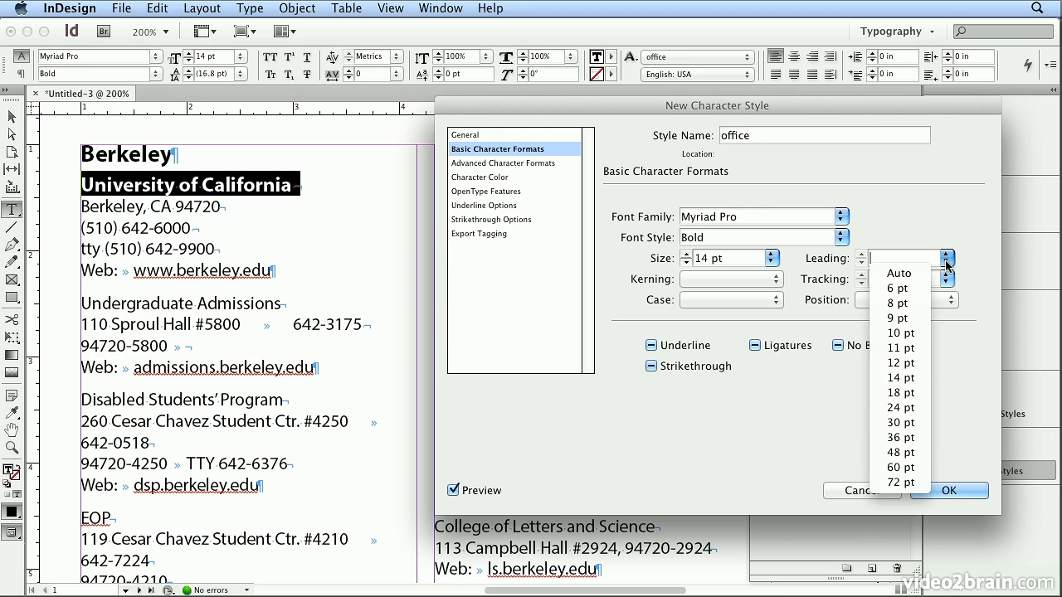
{"action": "left_click", "coordinate": [910, 390]}
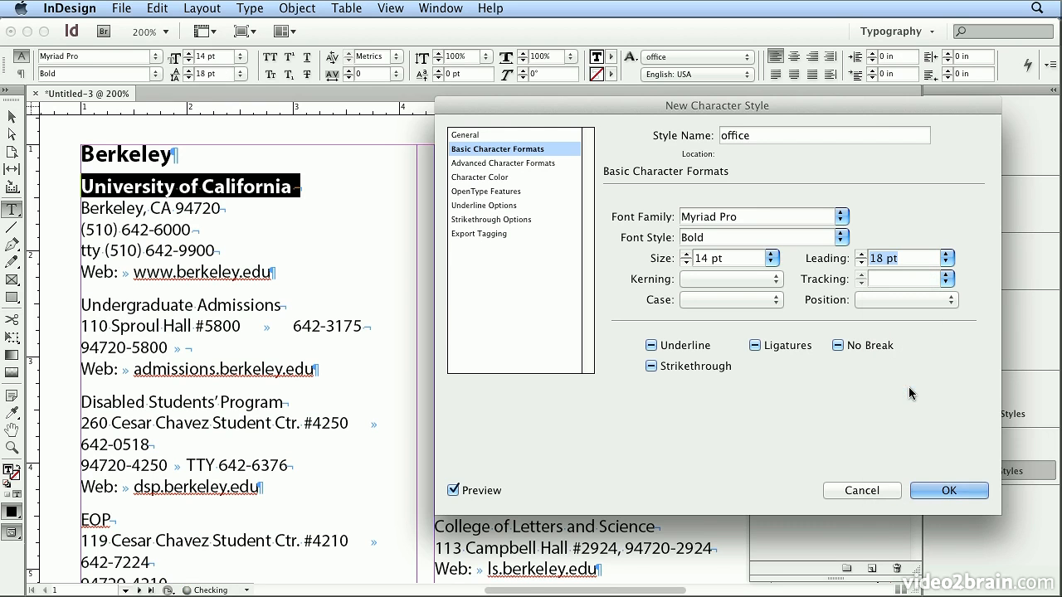
{"action": "left_click", "coordinate": [930, 489]}
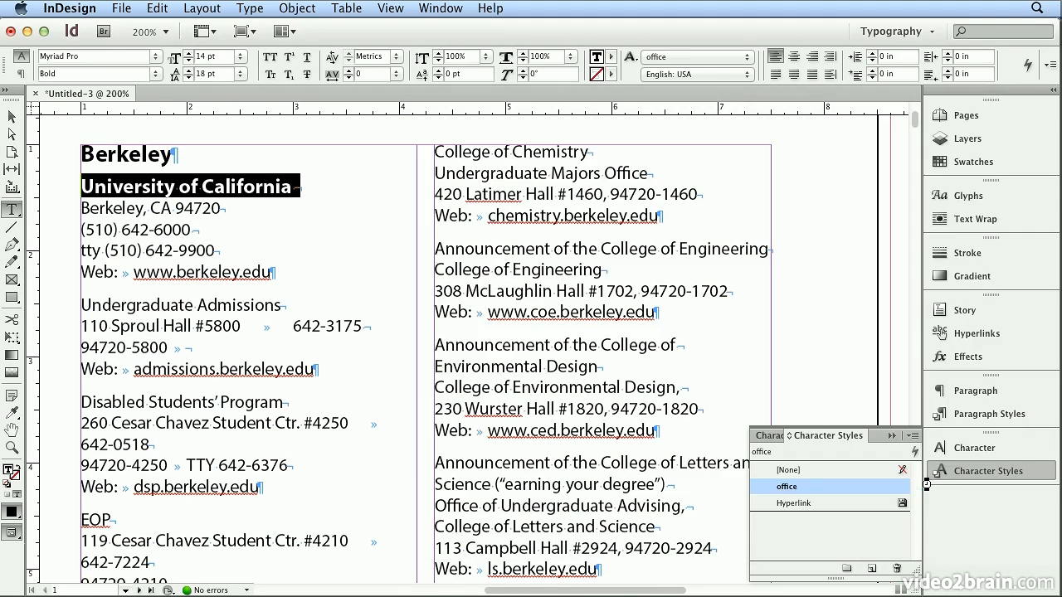
Start a new character style named address from the four contact lines below the University of California line.
{"action": "left_click_drag", "start_coordinate": [83, 210], "coordinate": [268, 279]}
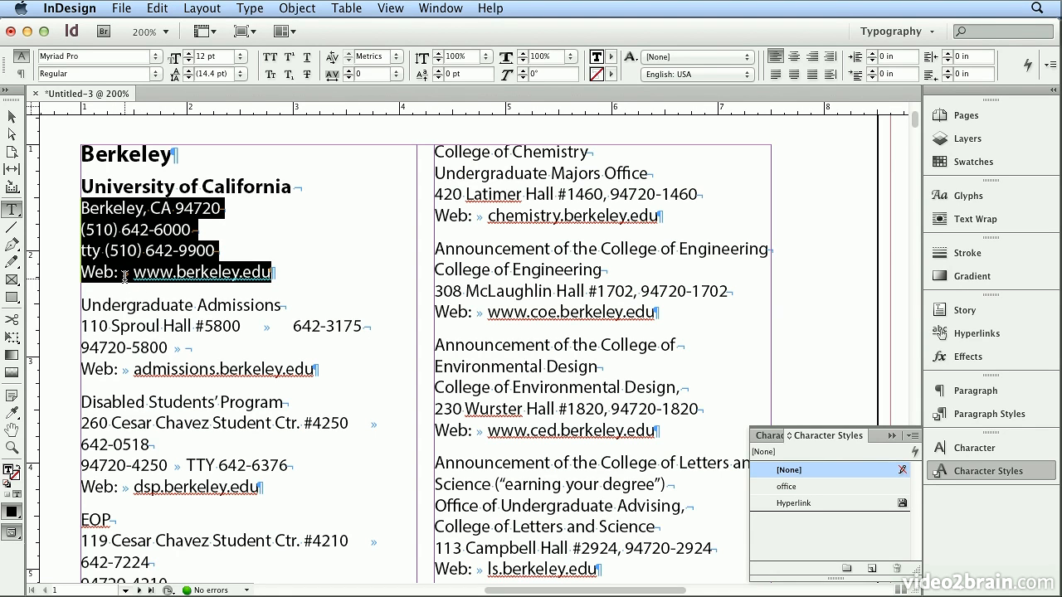
{"action": "left_click", "coordinate": [911, 437]}
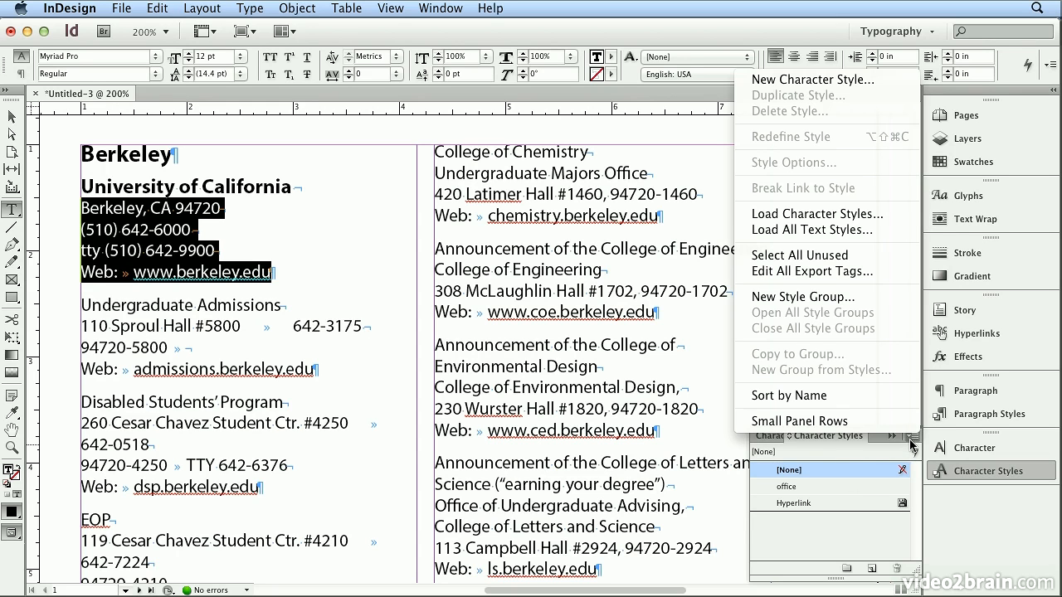
{"action": "left_click", "coordinate": [840, 82]}
{"action": "type", "text": "address"}
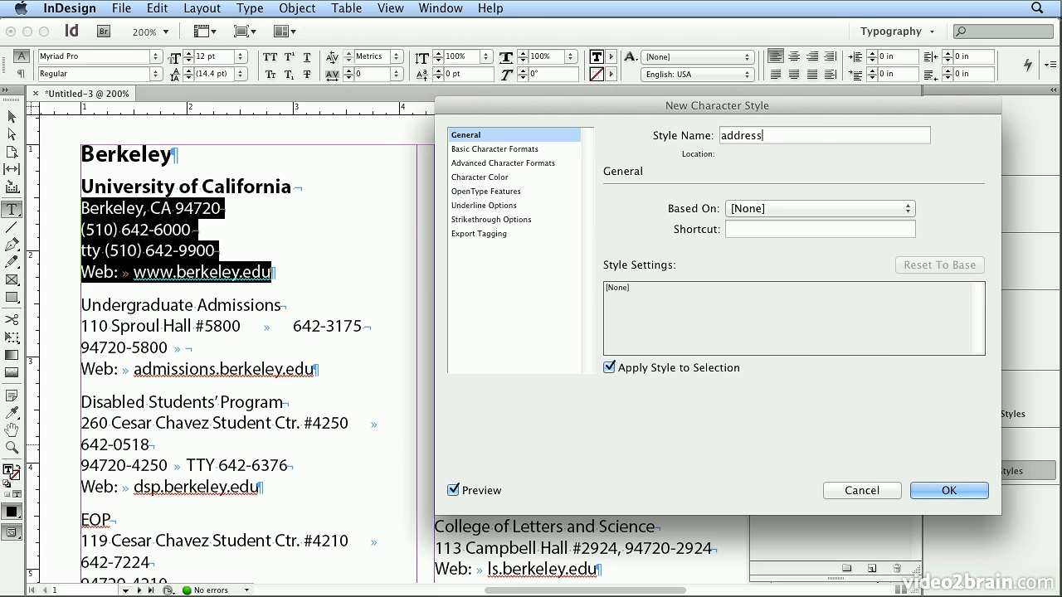
Set the address style's font to Myriad Pro Regular.
{"action": "left_click", "coordinate": [565, 150]}
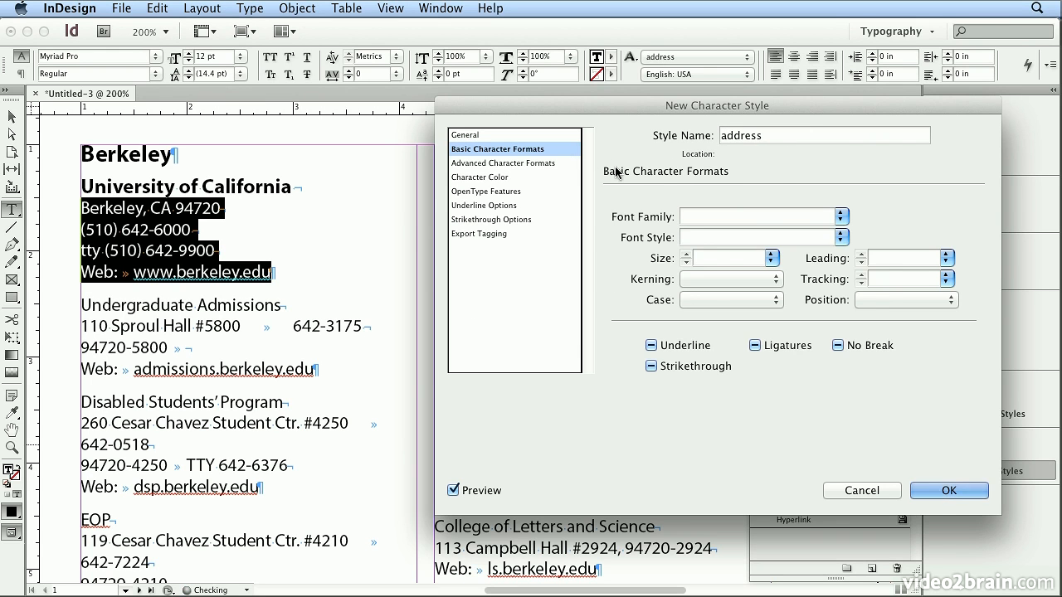
{"action": "left_click", "coordinate": [841, 216]}
{"action": "left_click", "coordinate": [838, 233]}
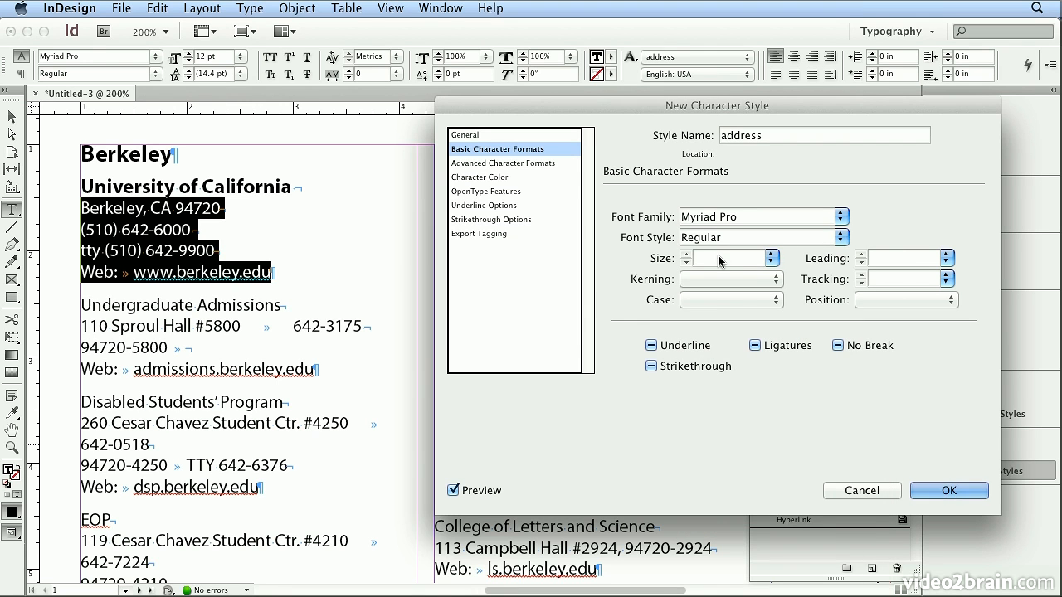
Give the address style a 10 pt size and 12 pt leading, and save the style.
{"action": "left_click", "coordinate": [771, 259]}
{"action": "left_click", "coordinate": [726, 318]}
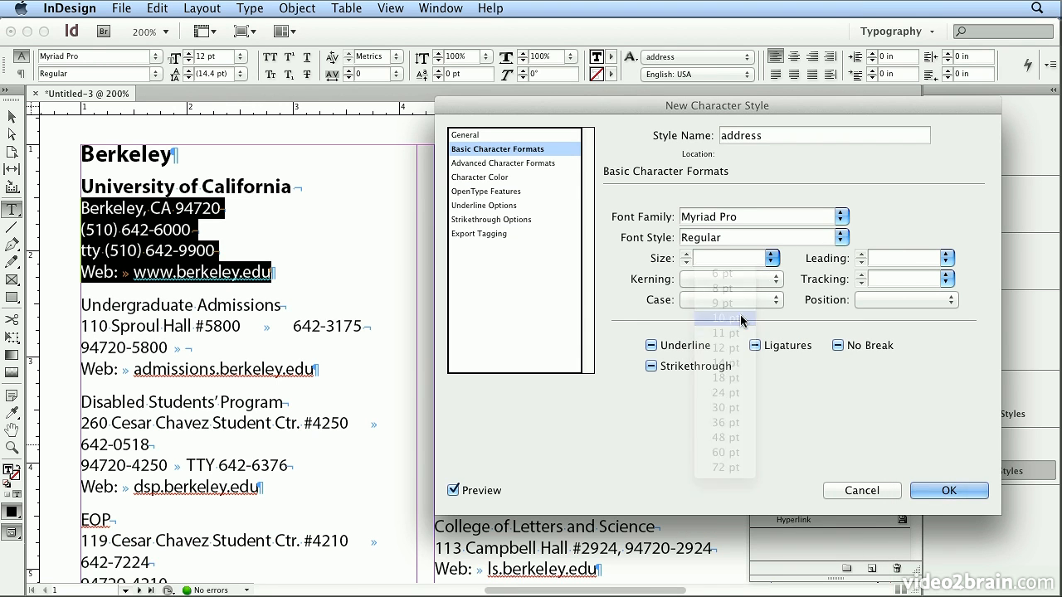
{"action": "left_click", "coordinate": [946, 258]}
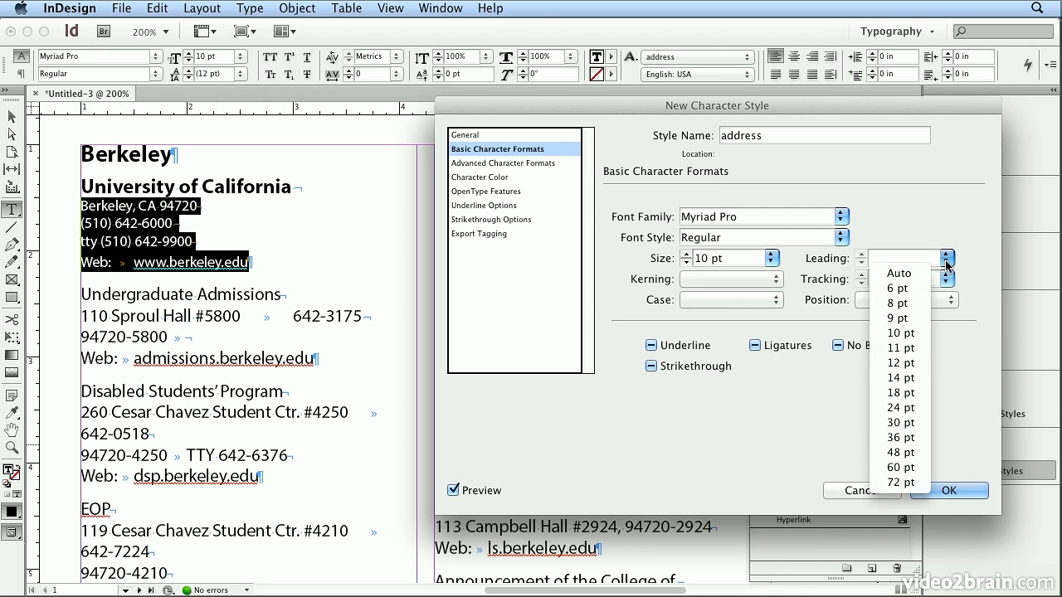
{"action": "left_click", "coordinate": [899, 363]}
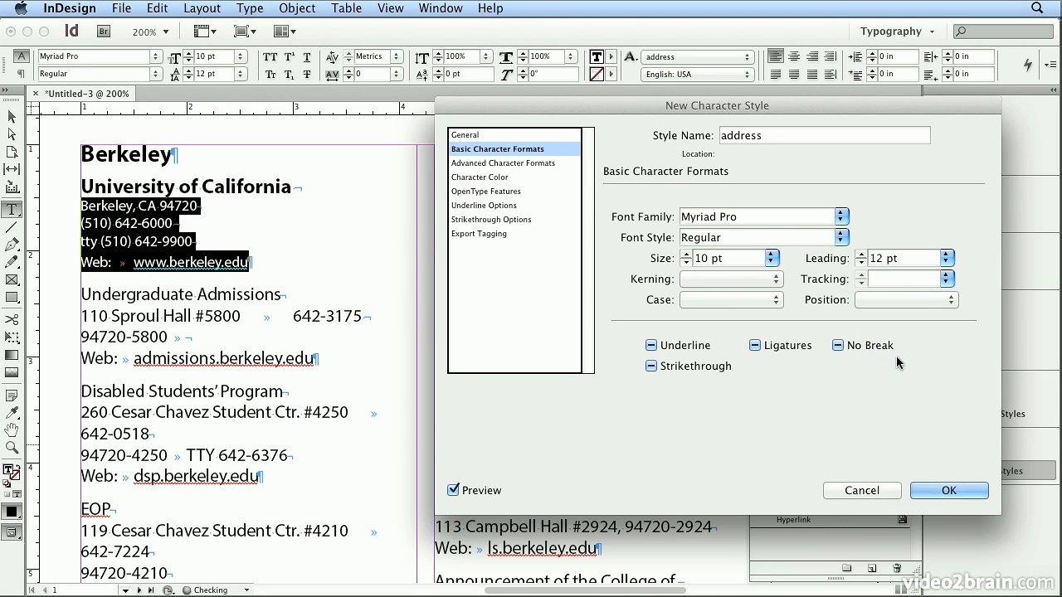
{"action": "left_click", "coordinate": [952, 490]}
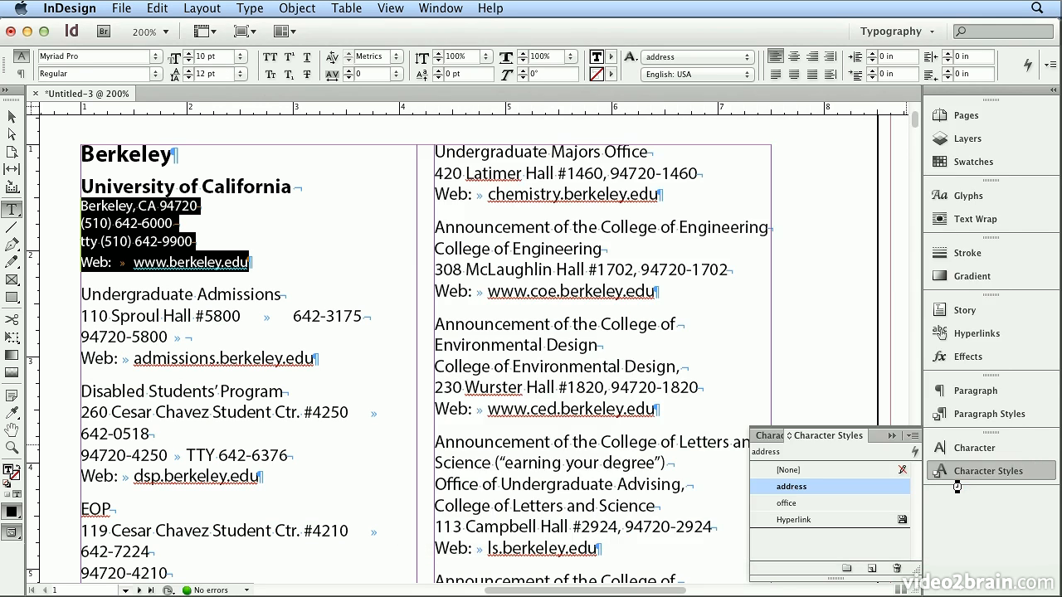
{"action": "left_click", "coordinate": [147, 260]}
{"action": "left_click_drag", "start_coordinate": [133, 262], "coordinate": [248, 267]}
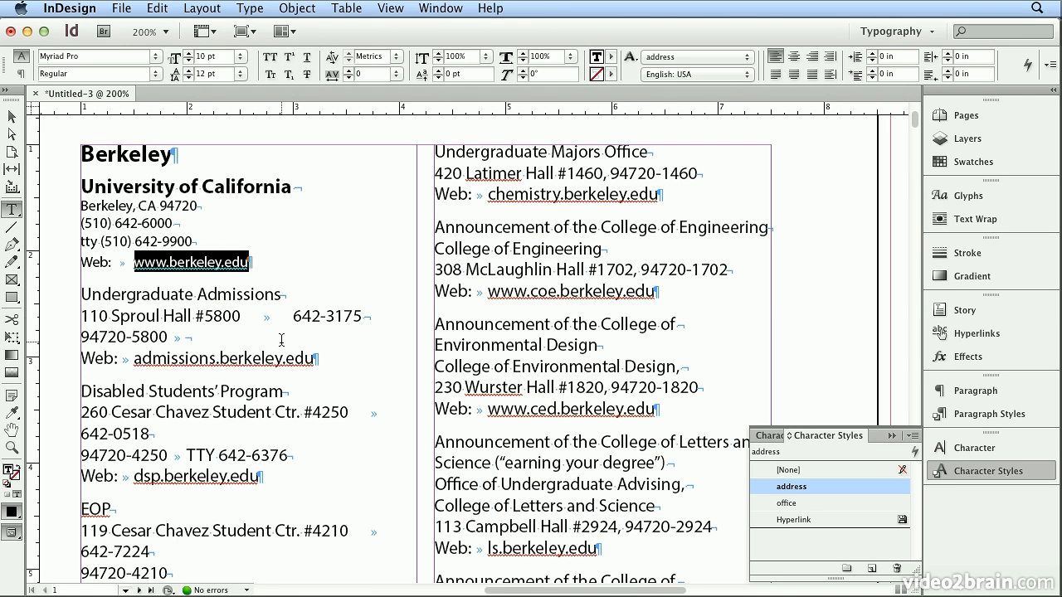
{"action": "left_click", "coordinate": [157, 7]}
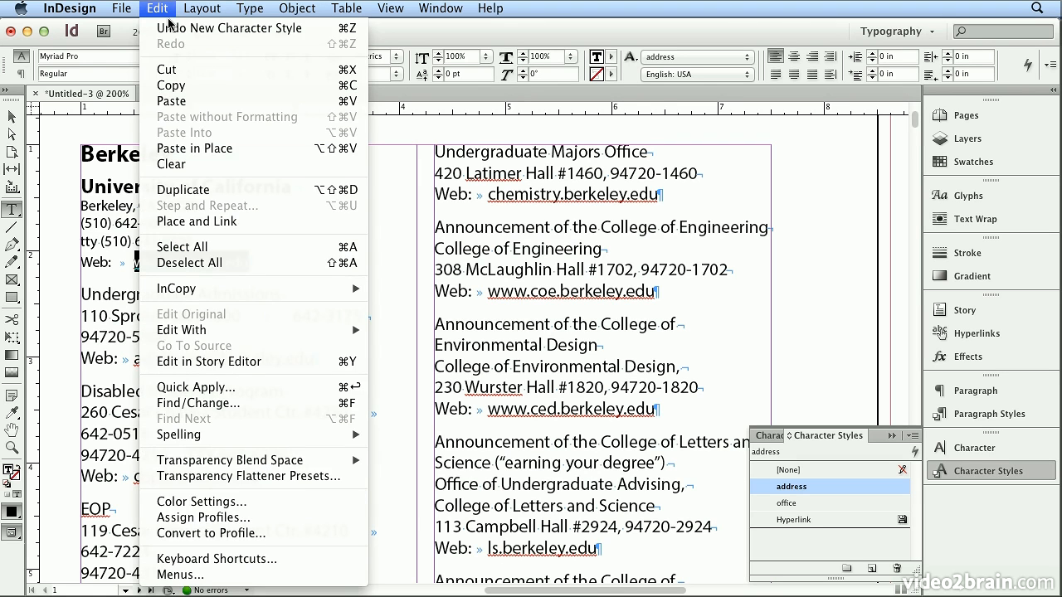
{"action": "mouse_move", "coordinate": [245, 440]}
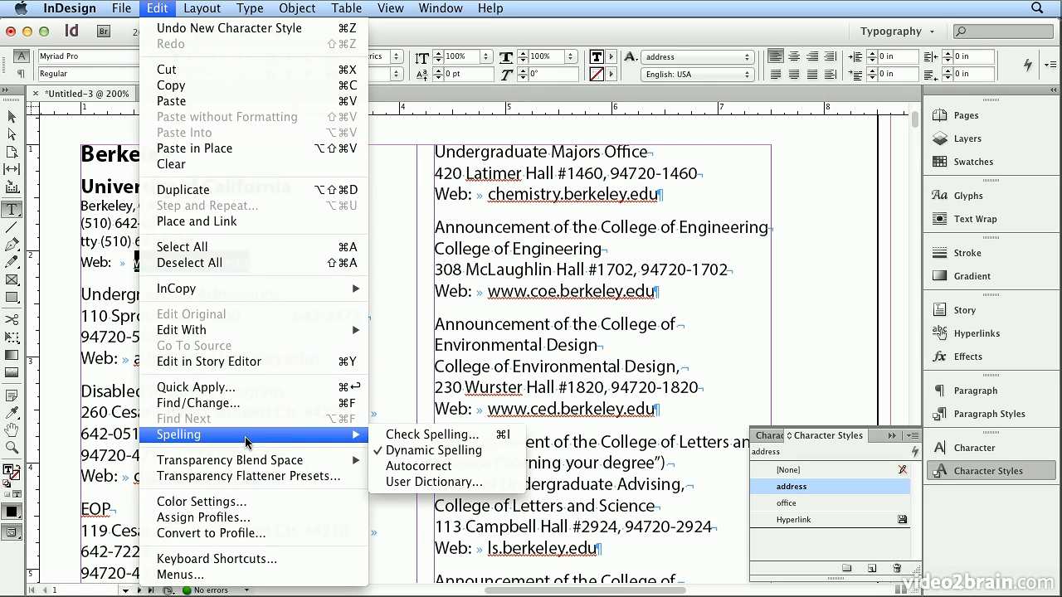
{"action": "left_click", "coordinate": [421, 453]}
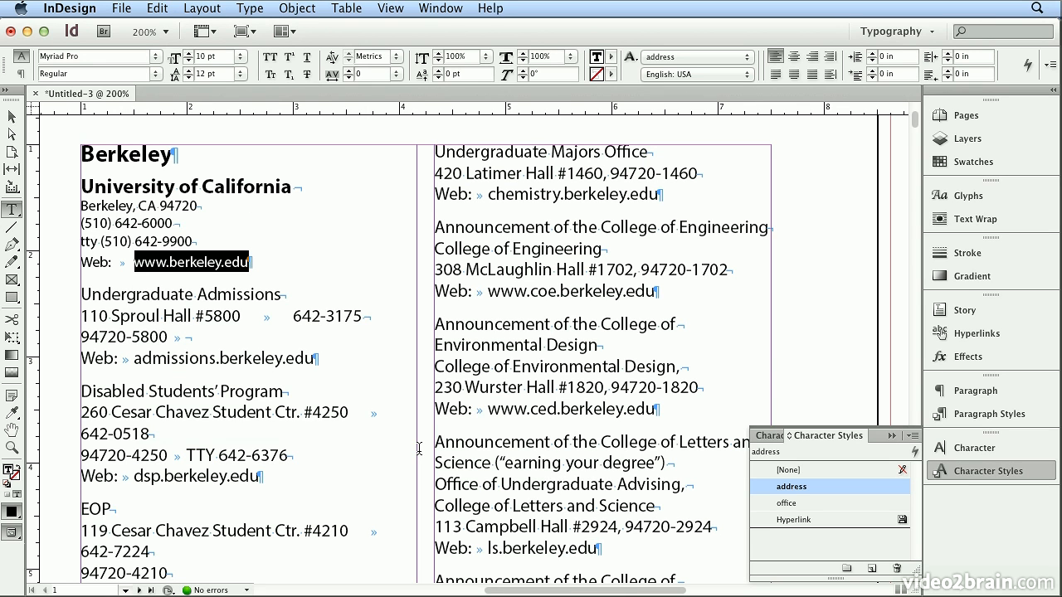
Start a new character style named web from the selected web address, based on address, and enable Underline in it.
{"action": "left_click", "coordinate": [914, 436]}
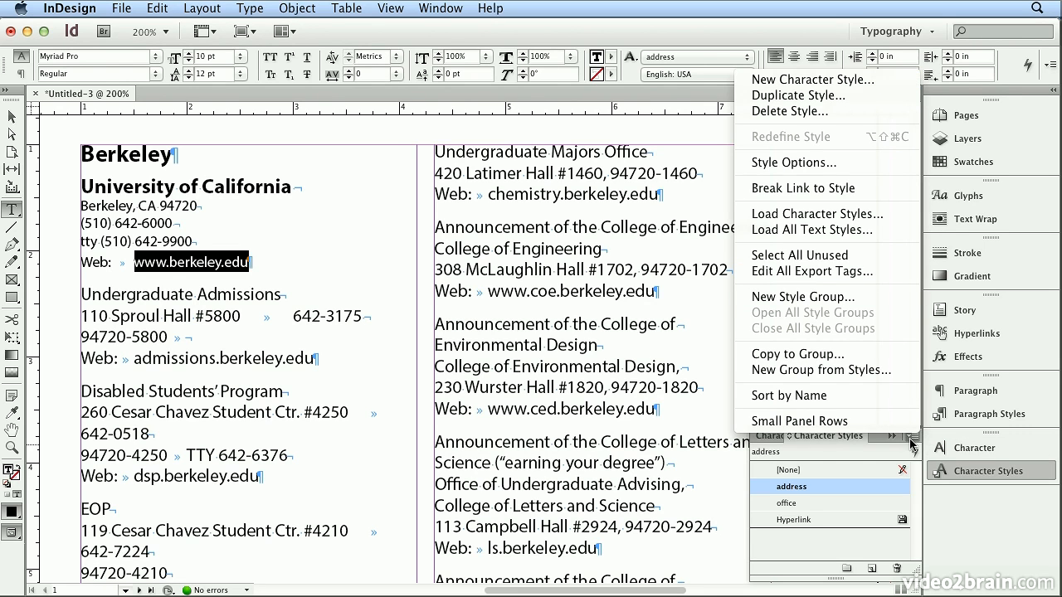
{"action": "left_click", "coordinate": [827, 81]}
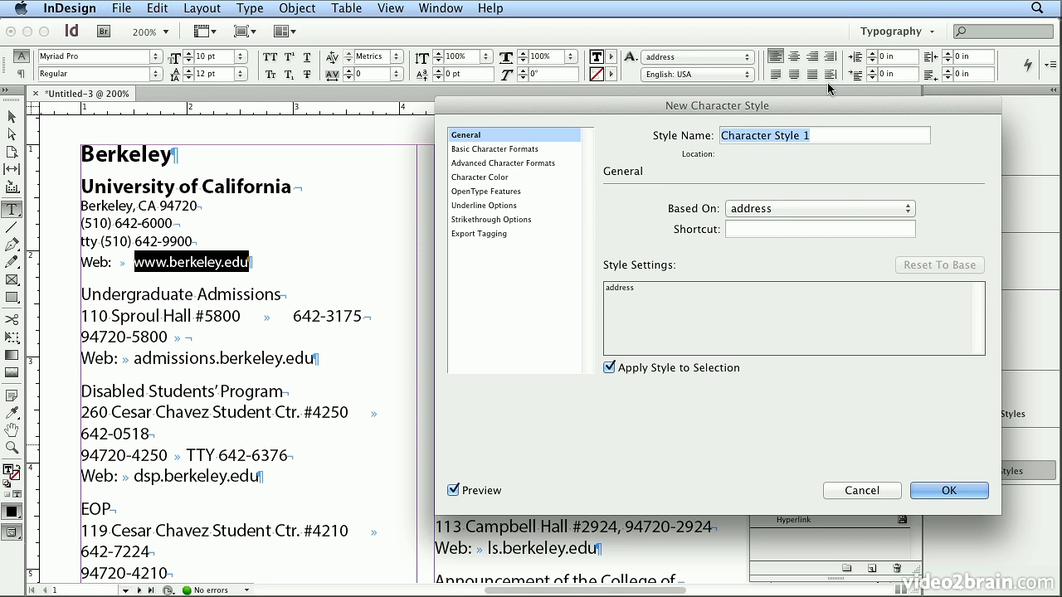
{"action": "type", "text": "web"}
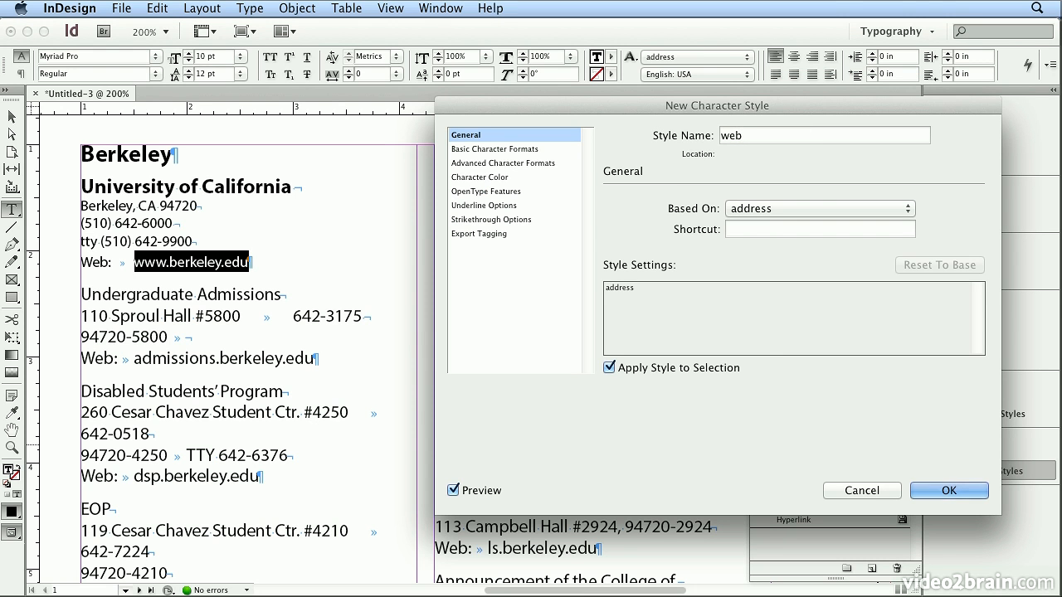
{"action": "left_click", "coordinate": [515, 148]}
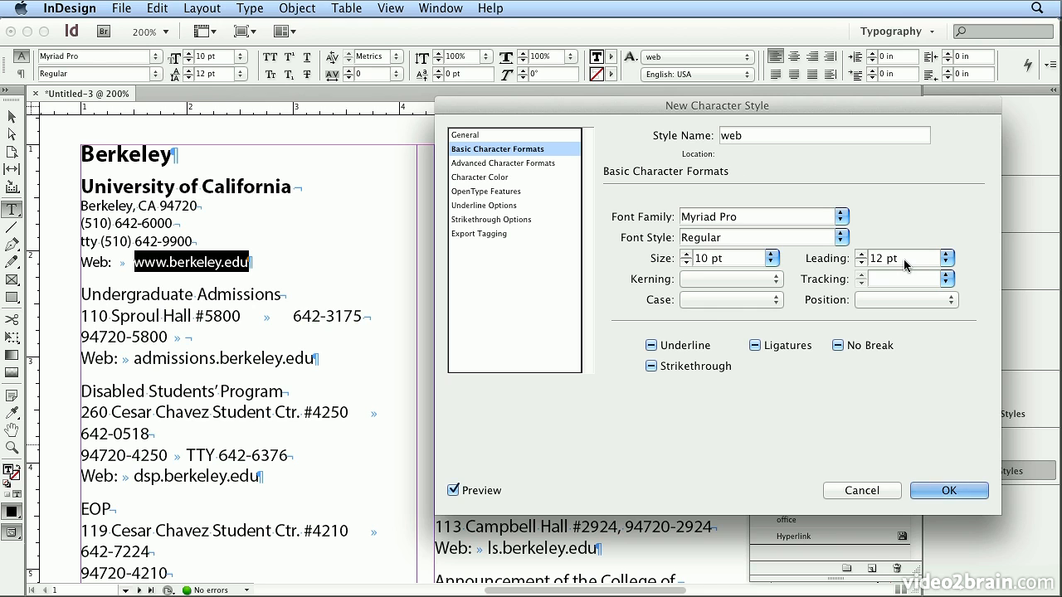
{"action": "left_click", "coordinate": [687, 347]}
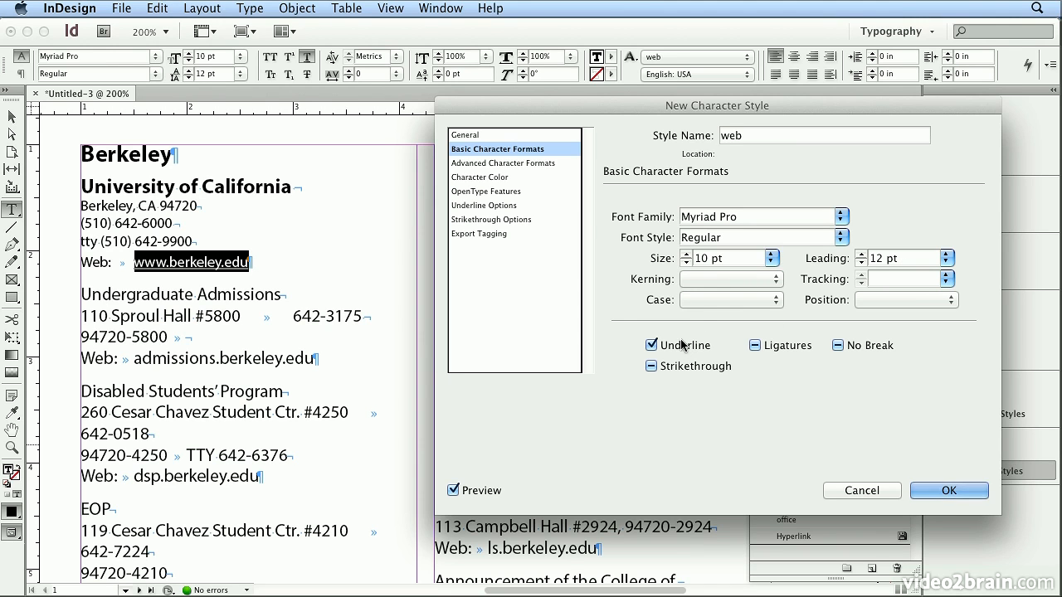
Create a process RGB swatch with Red 0, Green 0 and Blue 255 for the web style's character color.
{"action": "left_click", "coordinate": [512, 178]}
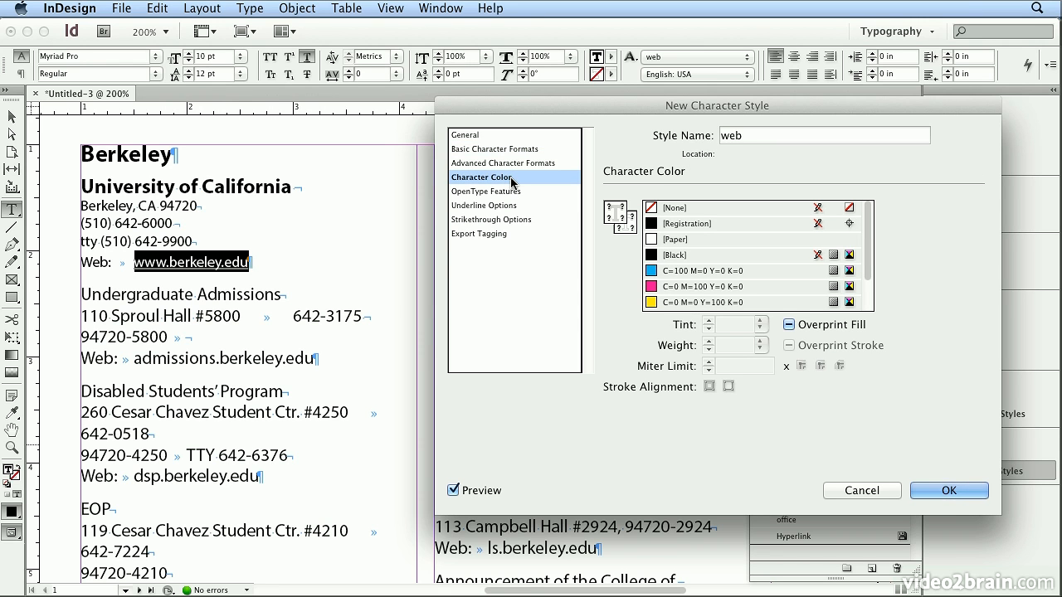
{"action": "double_click", "coordinate": [621, 210]}
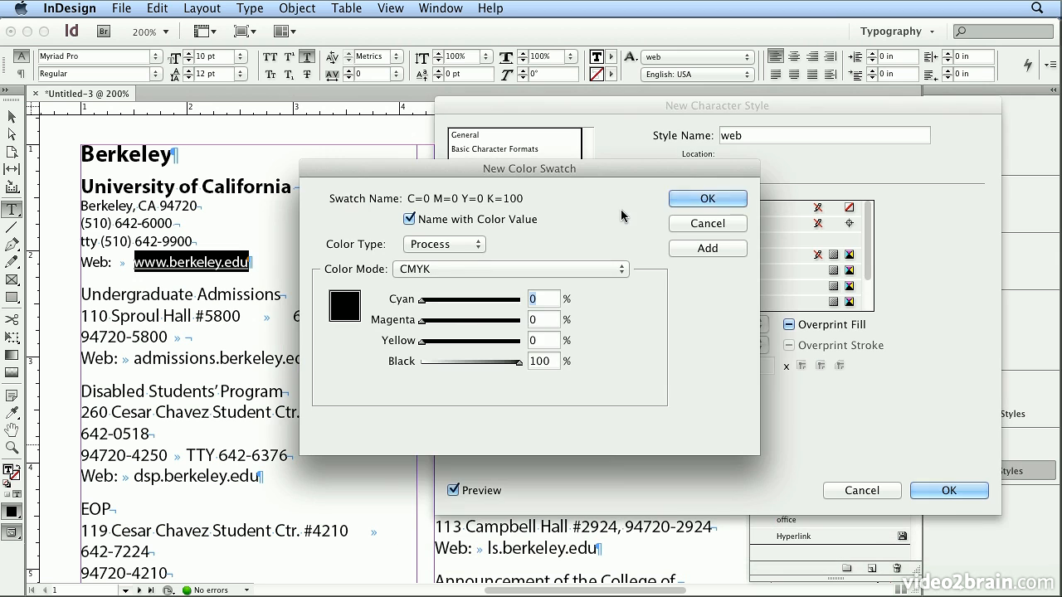
{"action": "left_click", "coordinate": [480, 271]}
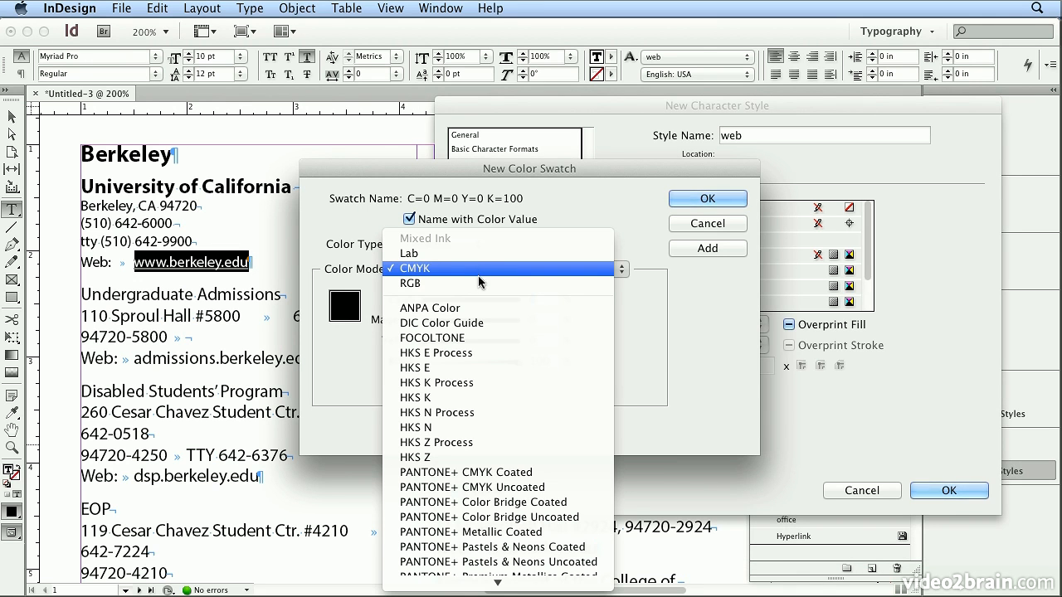
{"action": "left_click", "coordinate": [478, 284]}
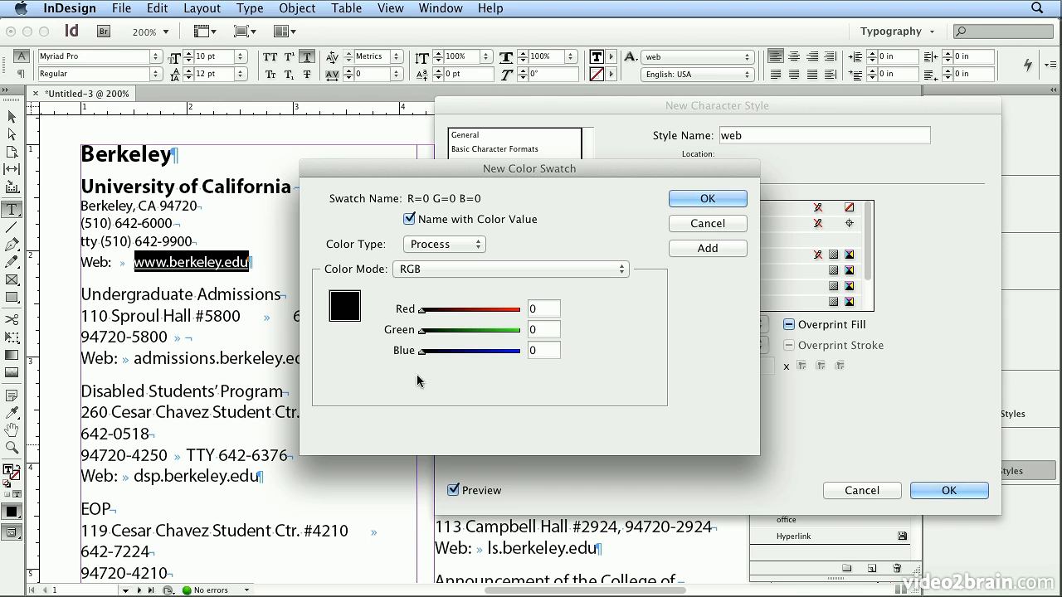
{"action": "left_click_drag", "start_coordinate": [421, 351], "coordinate": [571, 356]}
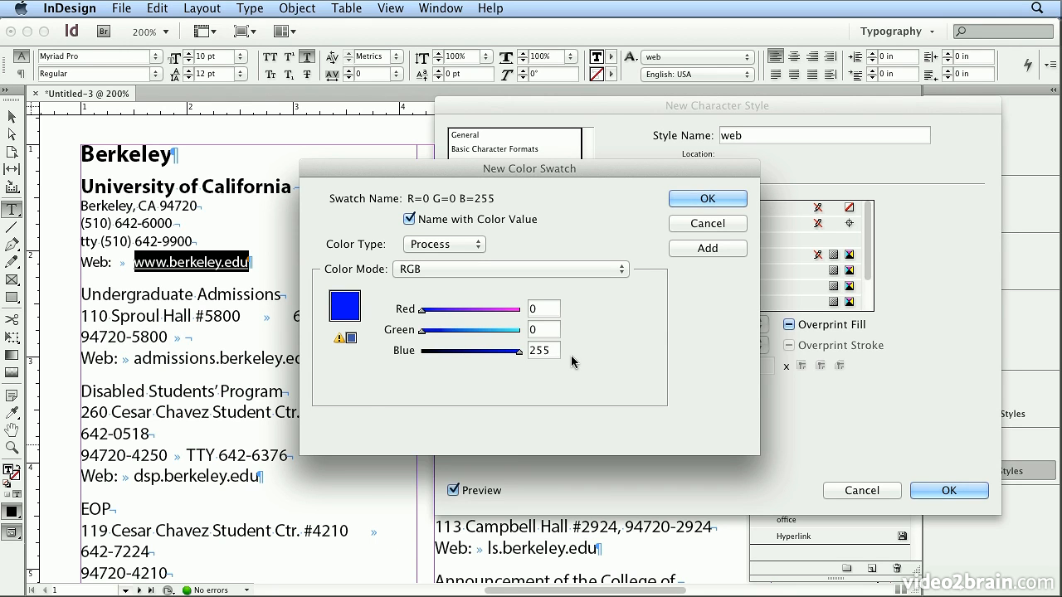
{"action": "left_click", "coordinate": [737, 199]}
Apply the R=0 G=0 B=255 swatch as the web style's fill color and save the style.
{"action": "left_click_drag", "start_coordinate": [869, 240], "coordinate": [873, 299]}
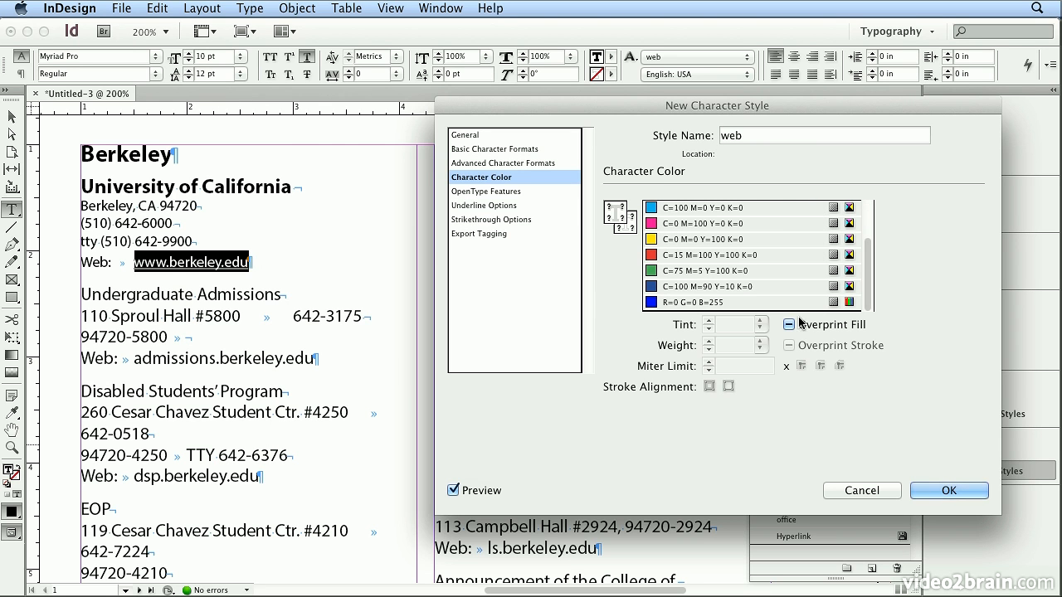
{"action": "left_click", "coordinate": [703, 303]}
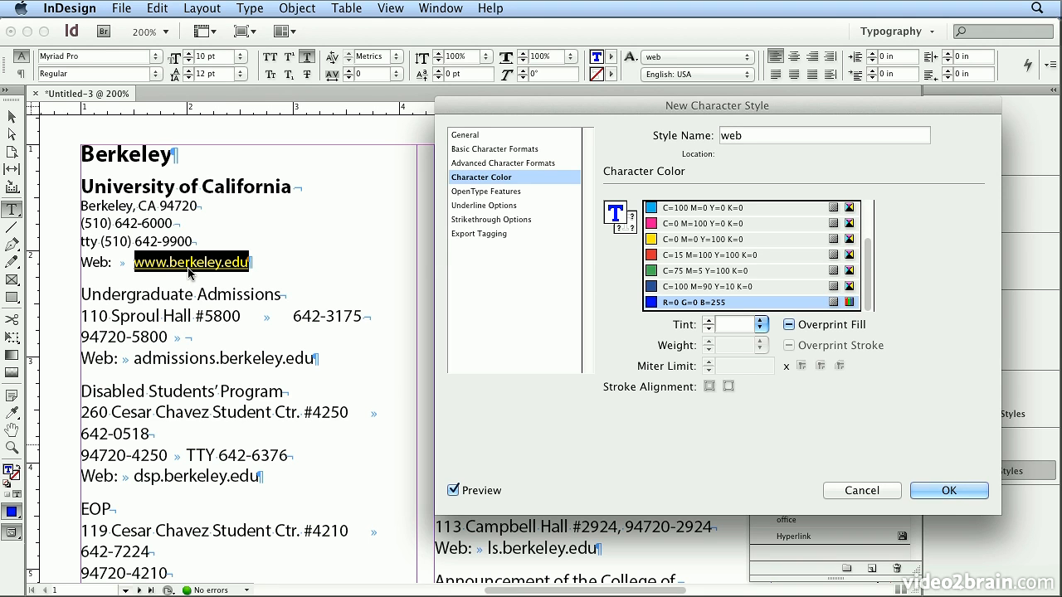
{"action": "left_click", "coordinate": [965, 497]}
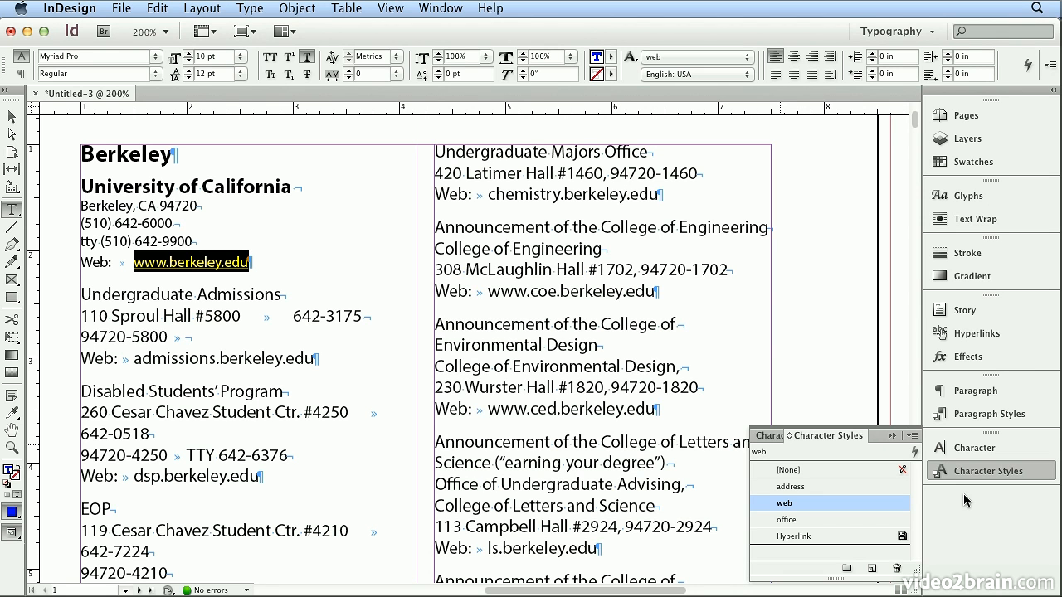
Show the Info panel and deselect the web address to view the text details and the styled link.
{"action": "left_click", "coordinate": [438, 8]}
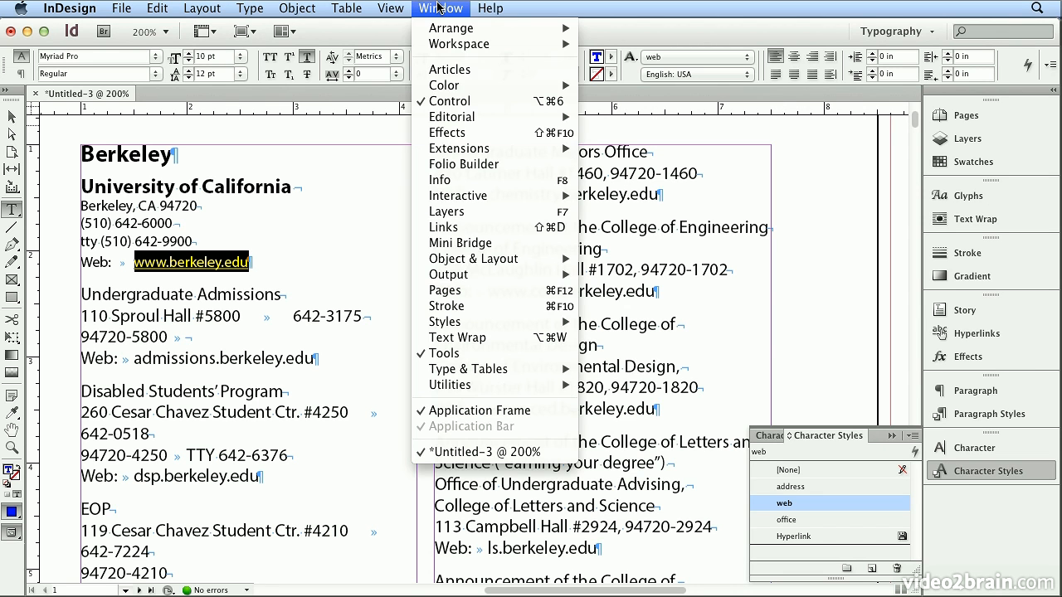
{"action": "left_click", "coordinate": [472, 180]}
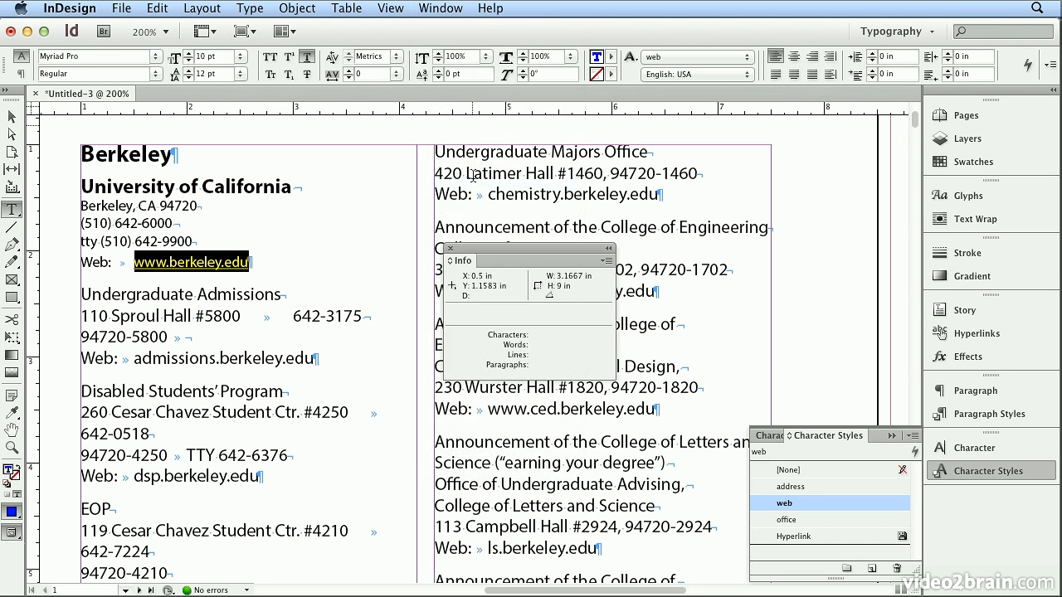
{"action": "left_click", "coordinate": [260, 251]}
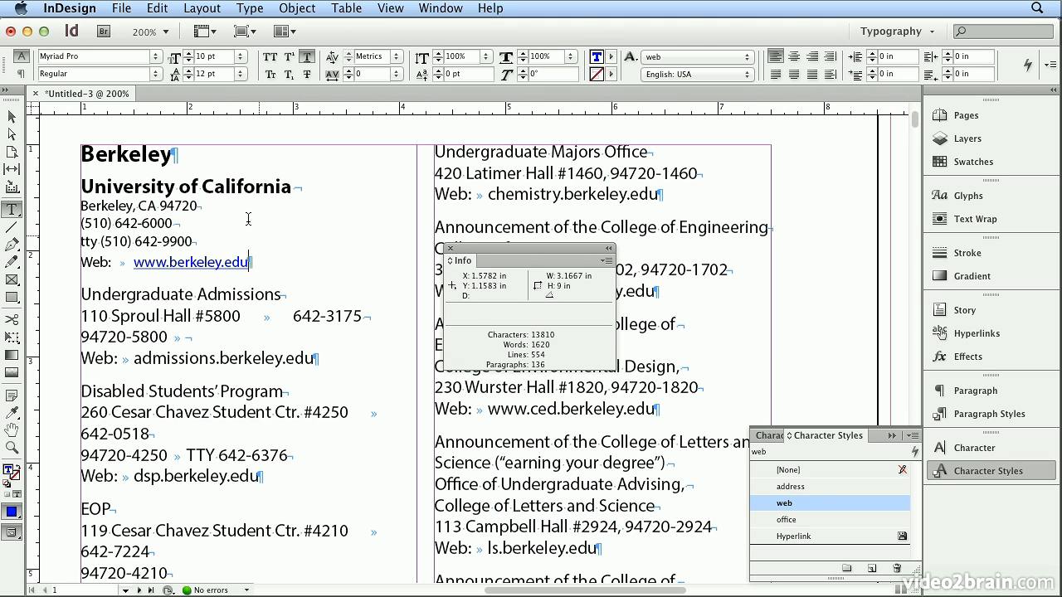
Check which character styles are applied to the University of California line, its address lines and its web address.
{"action": "left_click", "coordinate": [224, 186]}
{"action": "left_click", "coordinate": [136, 217]}
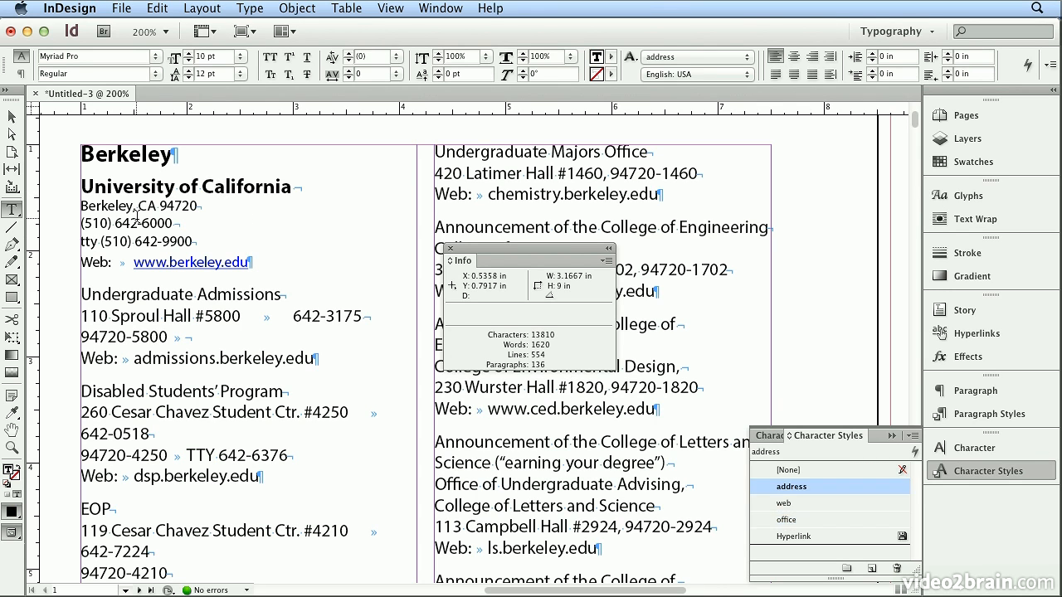
{"action": "left_click", "coordinate": [171, 262]}
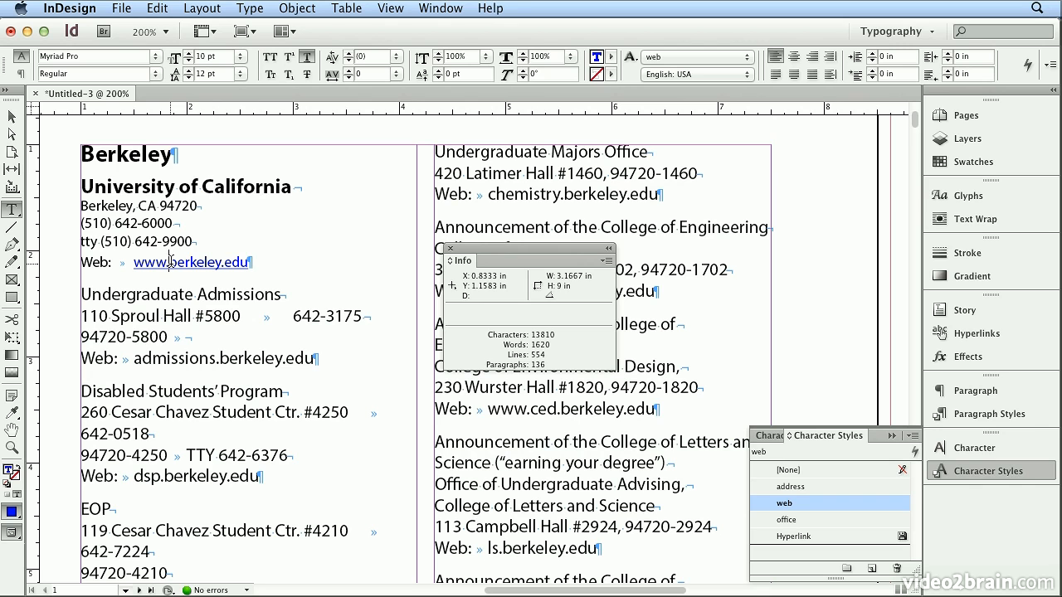
Edit the Normal paragraph style and add a nested style that applies office through 1 Words.
{"action": "left_click", "coordinate": [1007, 417]}
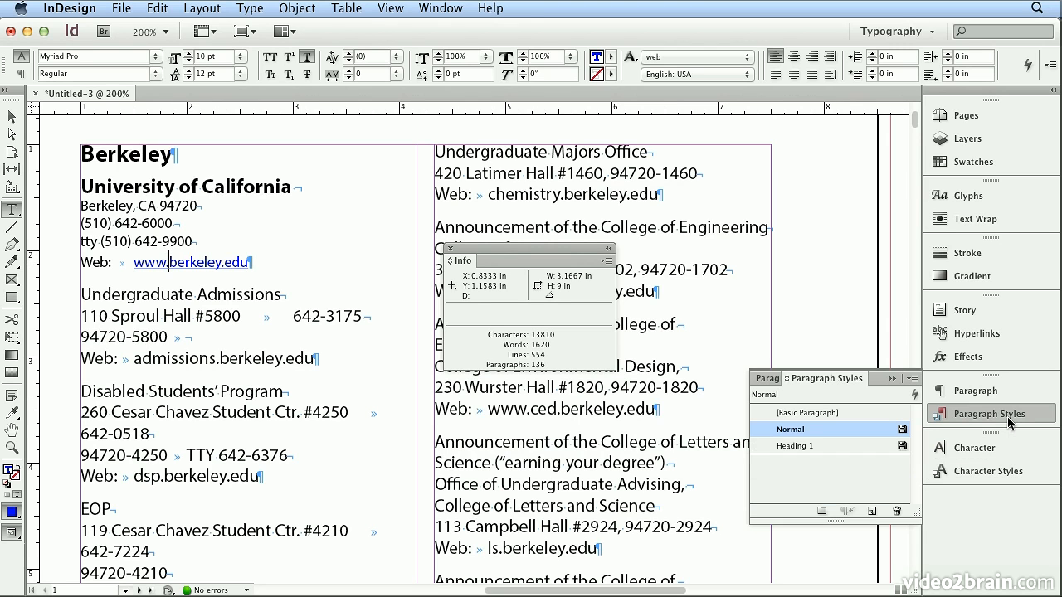
{"action": "double_click", "coordinate": [820, 432]}
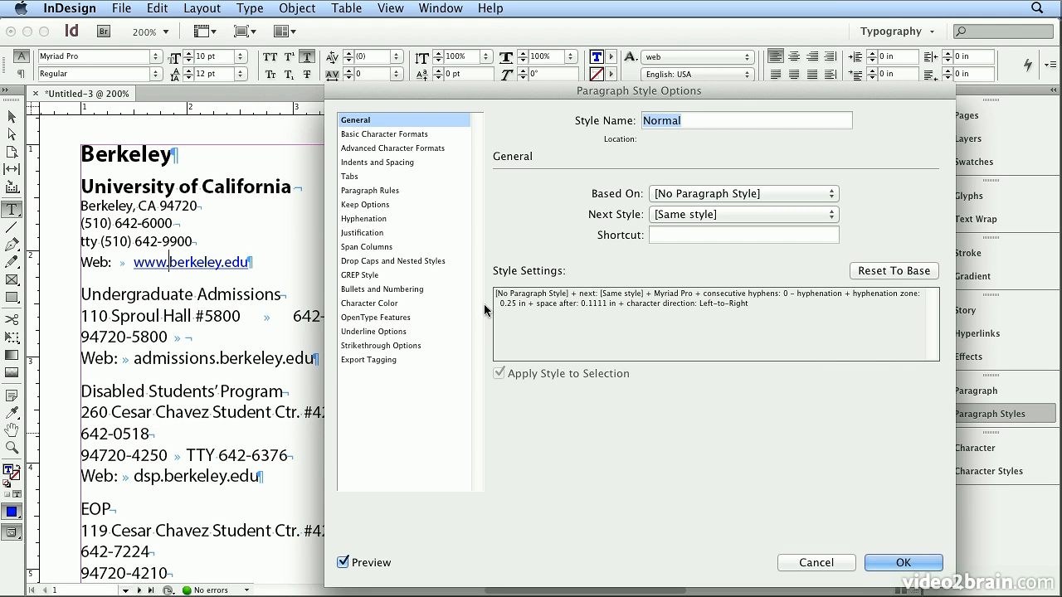
{"action": "left_click", "coordinate": [410, 262]}
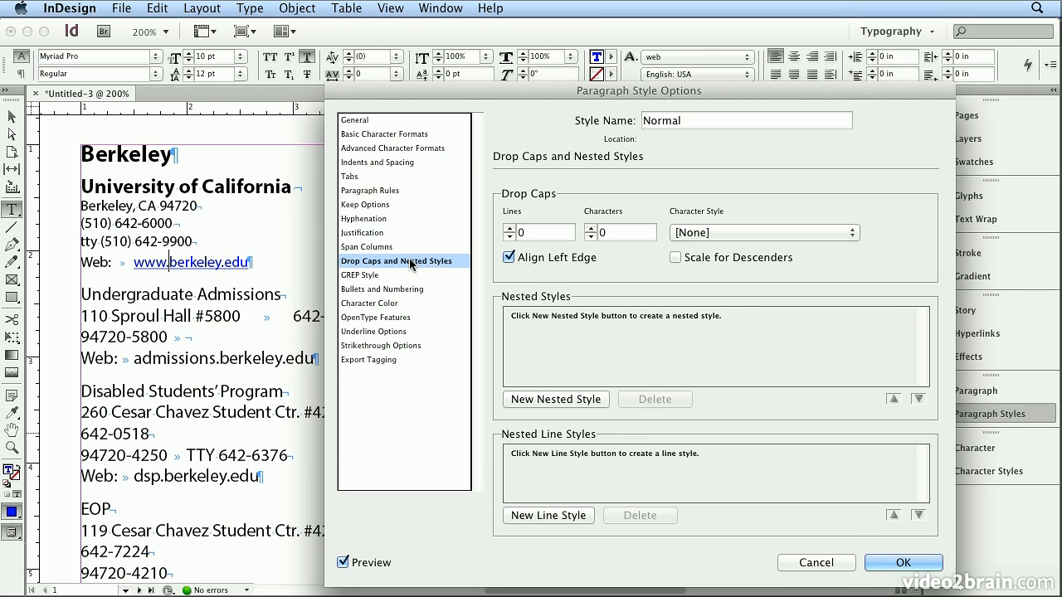
{"action": "left_click", "coordinate": [550, 404]}
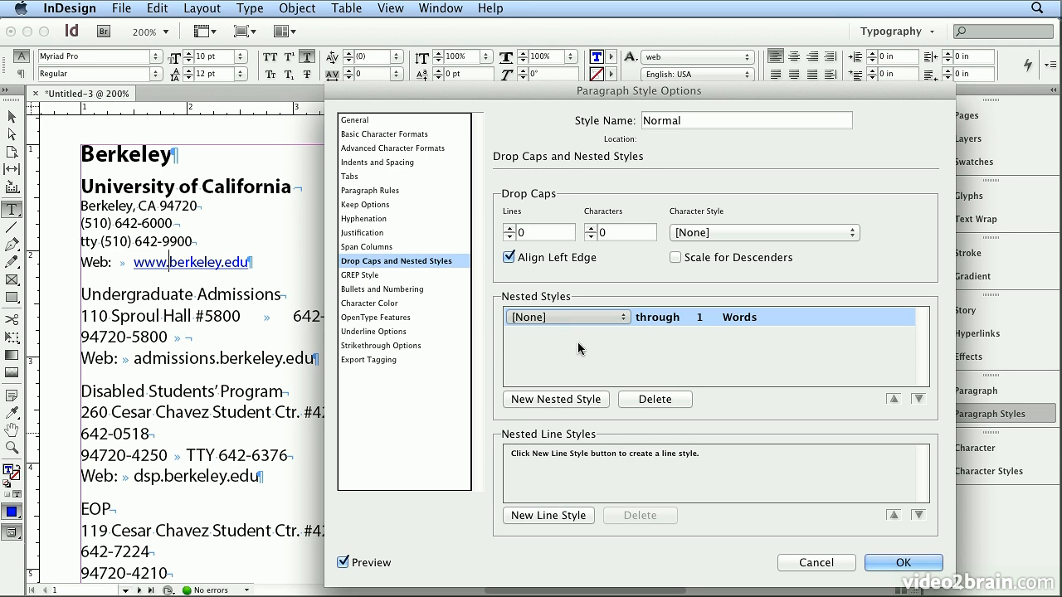
{"action": "left_click", "coordinate": [580, 317]}
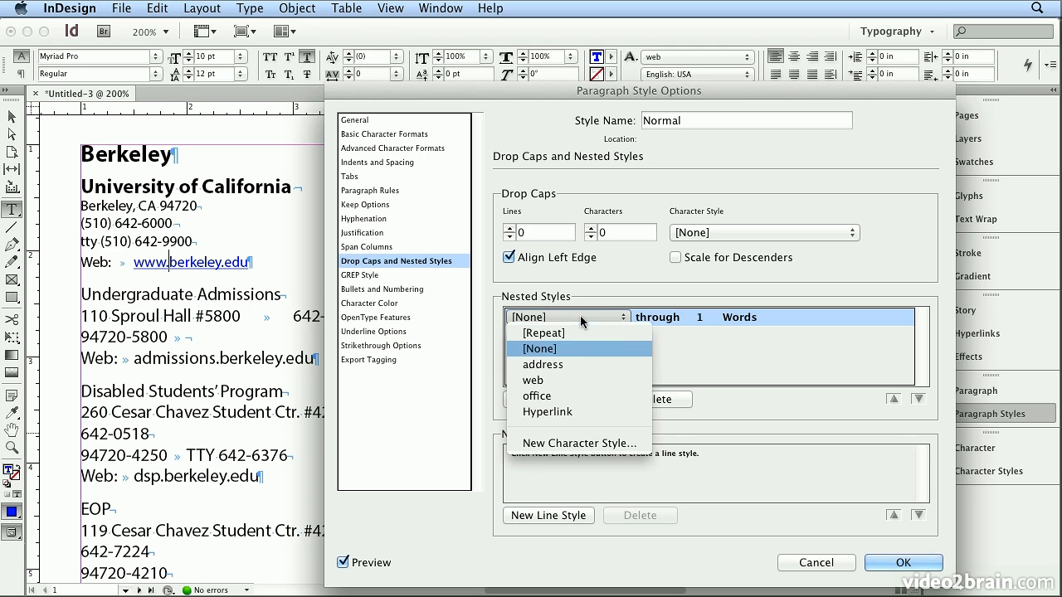
{"action": "left_click", "coordinate": [568, 398]}
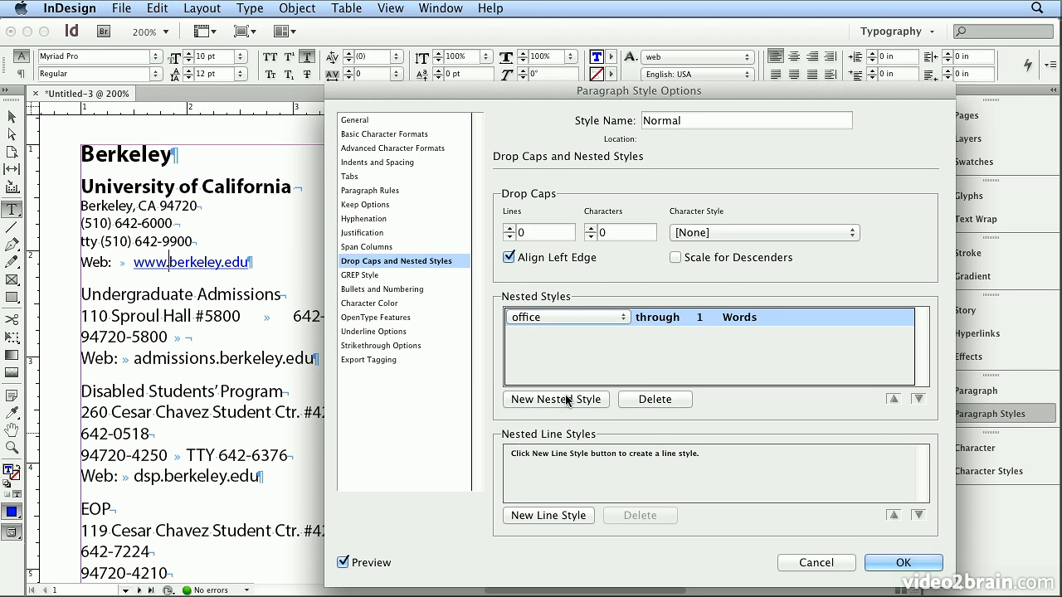
{"action": "left_click", "coordinate": [747, 327]}
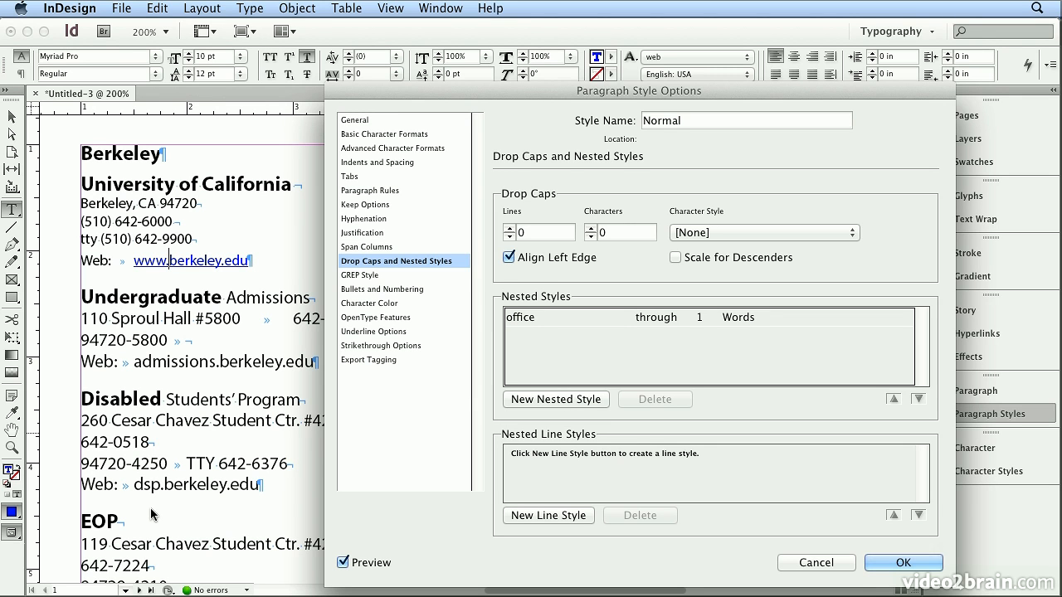
Change the end point of the office nested style to Forced Line Break, so it applies through 1 Forced Line Break.
{"action": "left_click", "coordinate": [741, 318]}
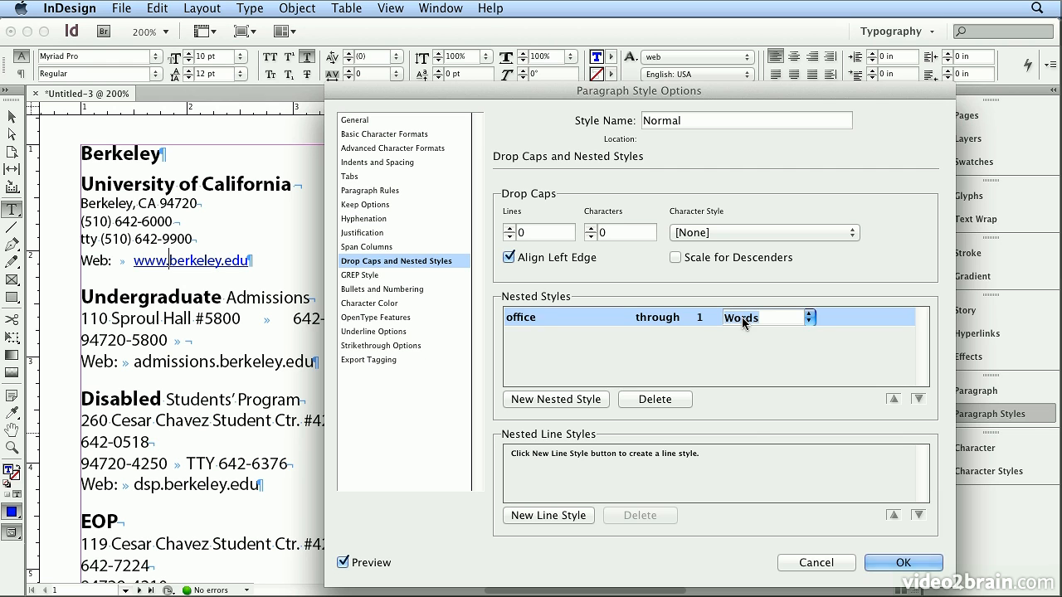
{"action": "left_click", "coordinate": [811, 321]}
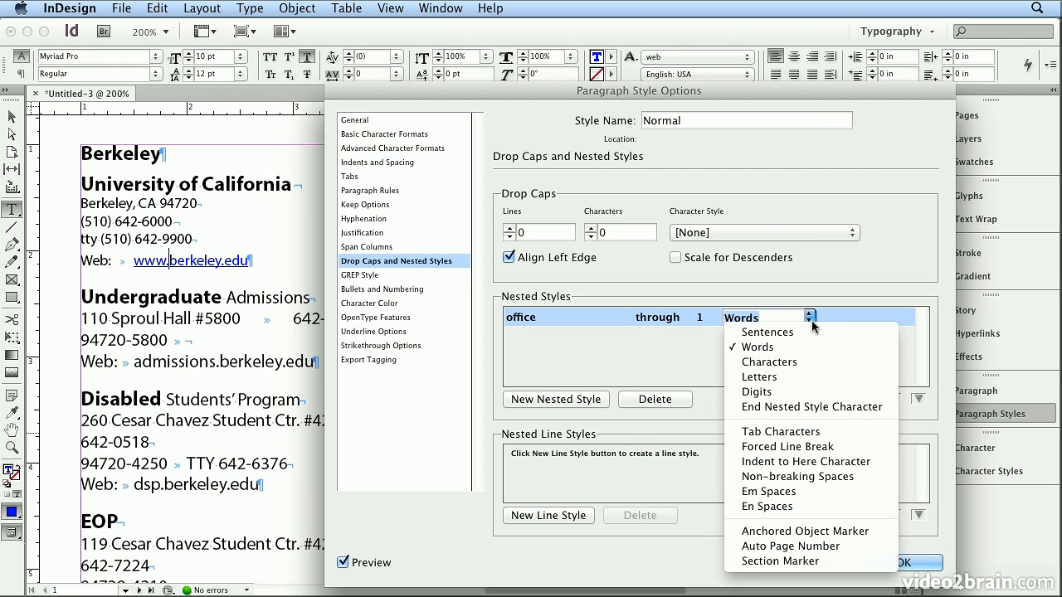
{"action": "left_click", "coordinate": [820, 445]}
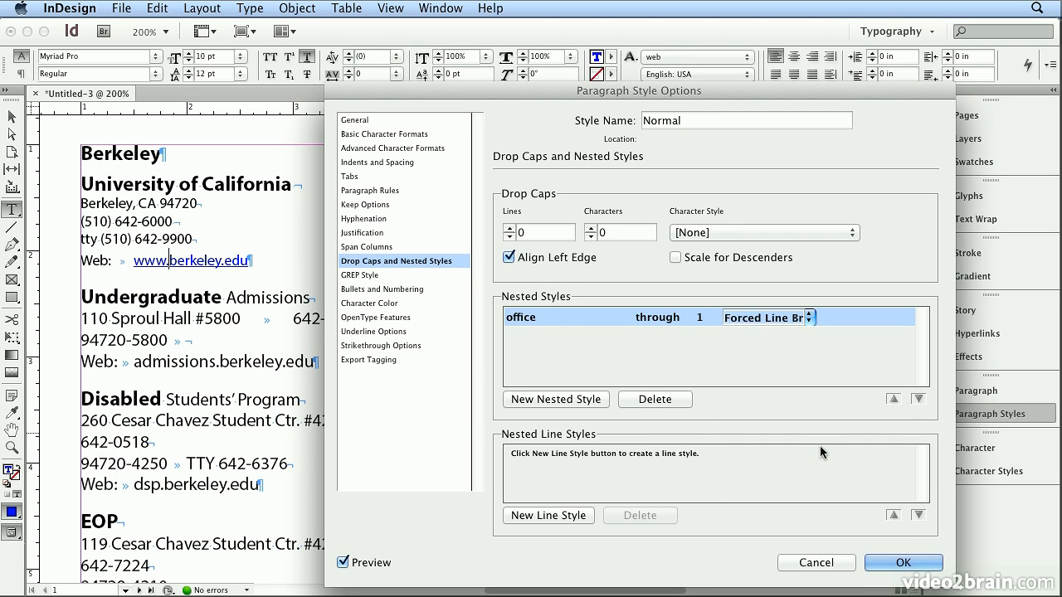
{"action": "left_click", "coordinate": [524, 407]}
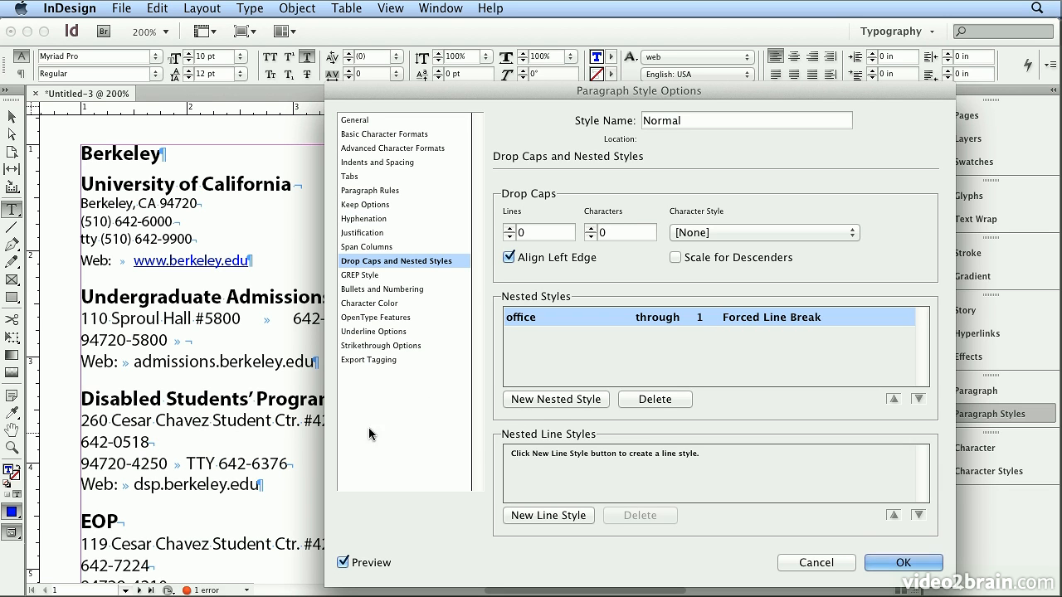
Add a second nested style to the Normal paragraph style that applies address through 1 colon (:).
{"action": "left_click", "coordinate": [552, 401]}
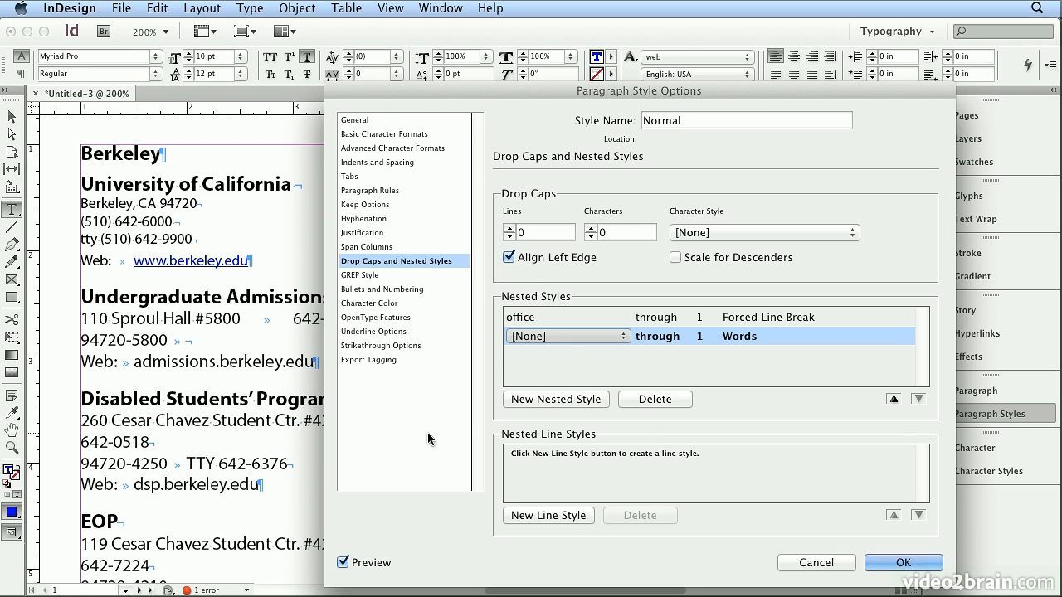
{"action": "left_click", "coordinate": [558, 336]}
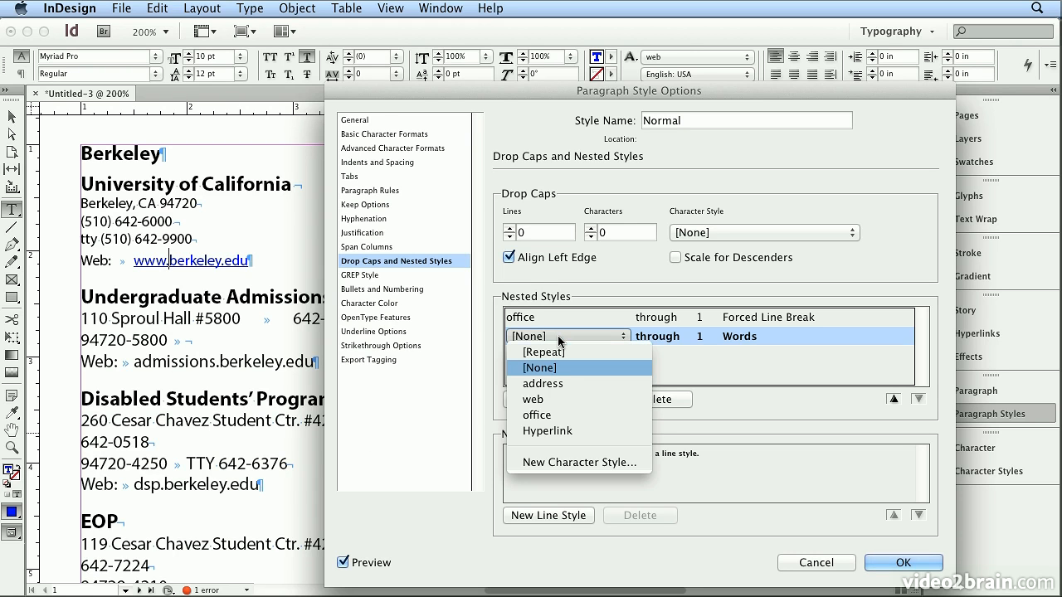
{"action": "left_click", "coordinate": [553, 383]}
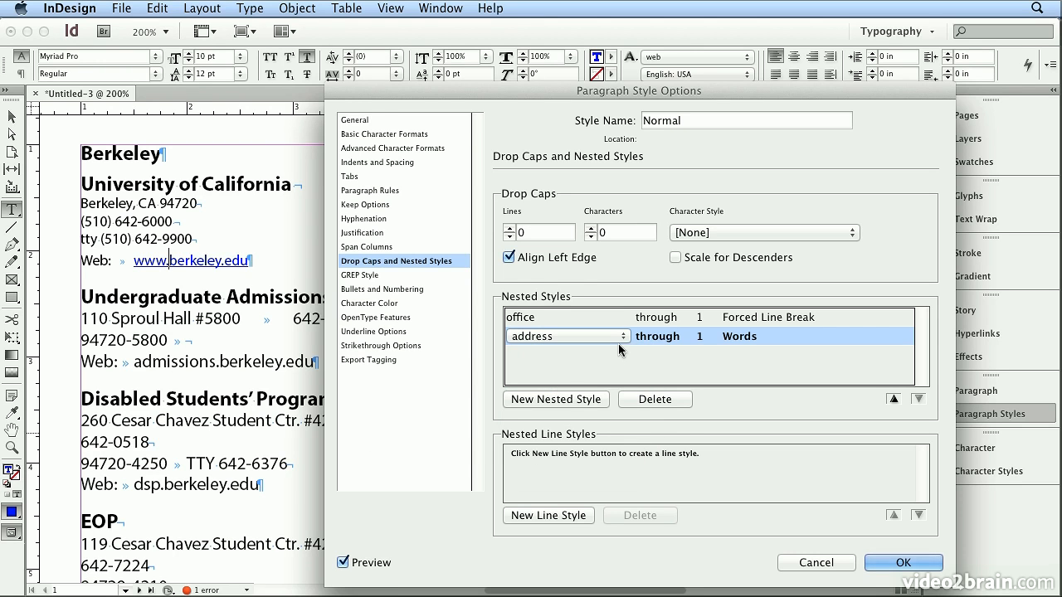
{"action": "left_click", "coordinate": [740, 337]}
{"action": "left_click", "coordinate": [807, 337]}
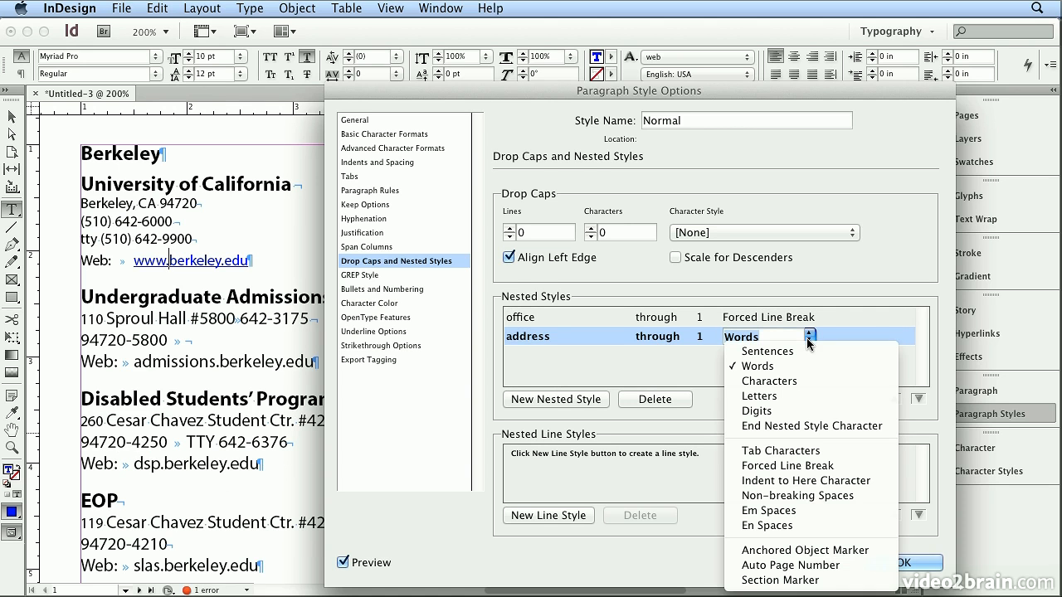
{"action": "left_click", "coordinate": [807, 338]}
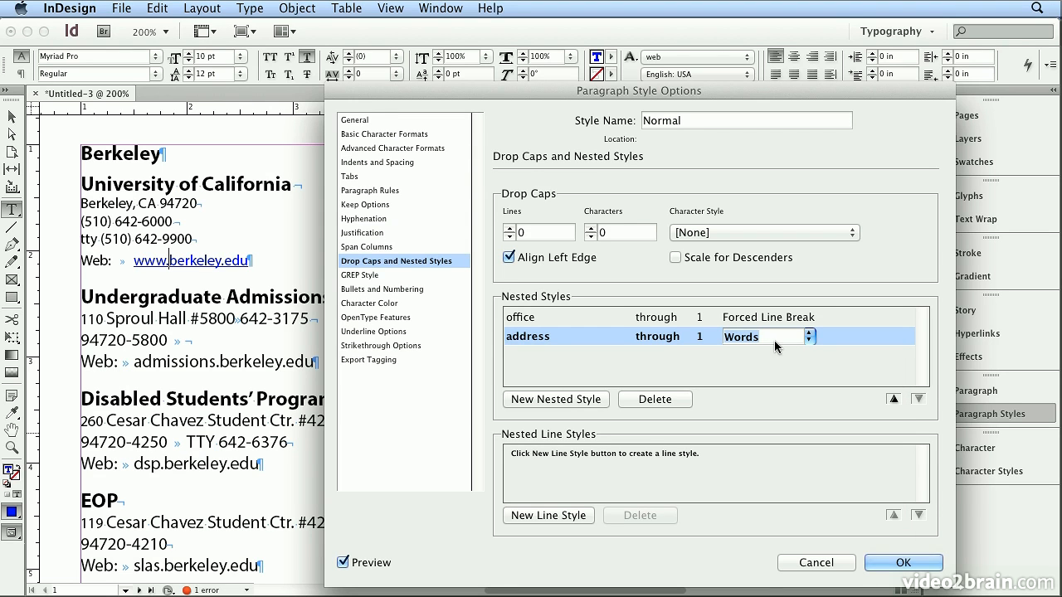
{"action": "key", "text": "BackSpace"}
{"action": "type", "text": ":"}
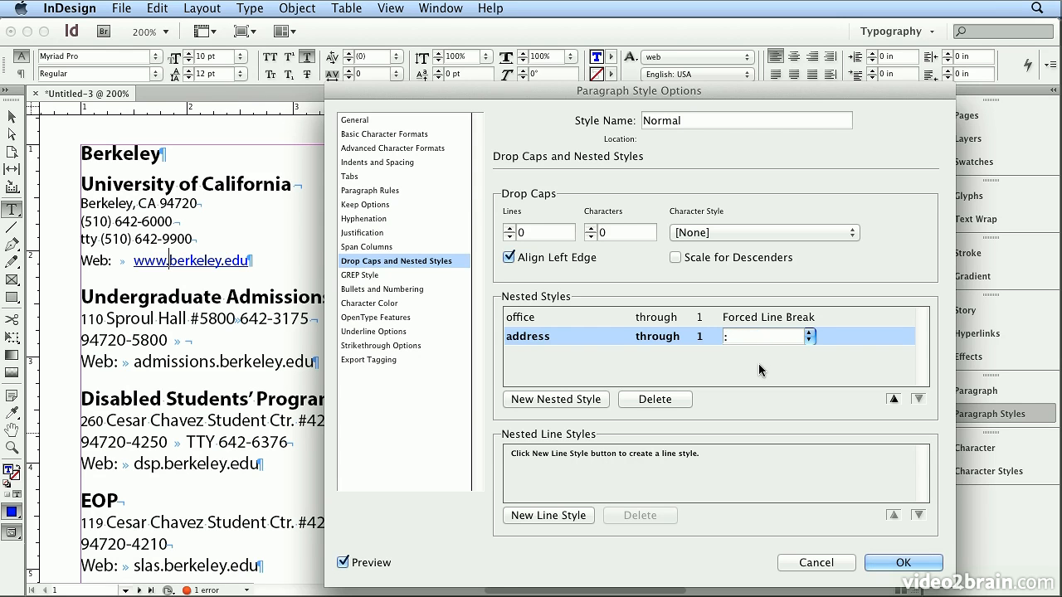
{"action": "left_click", "coordinate": [758, 366]}
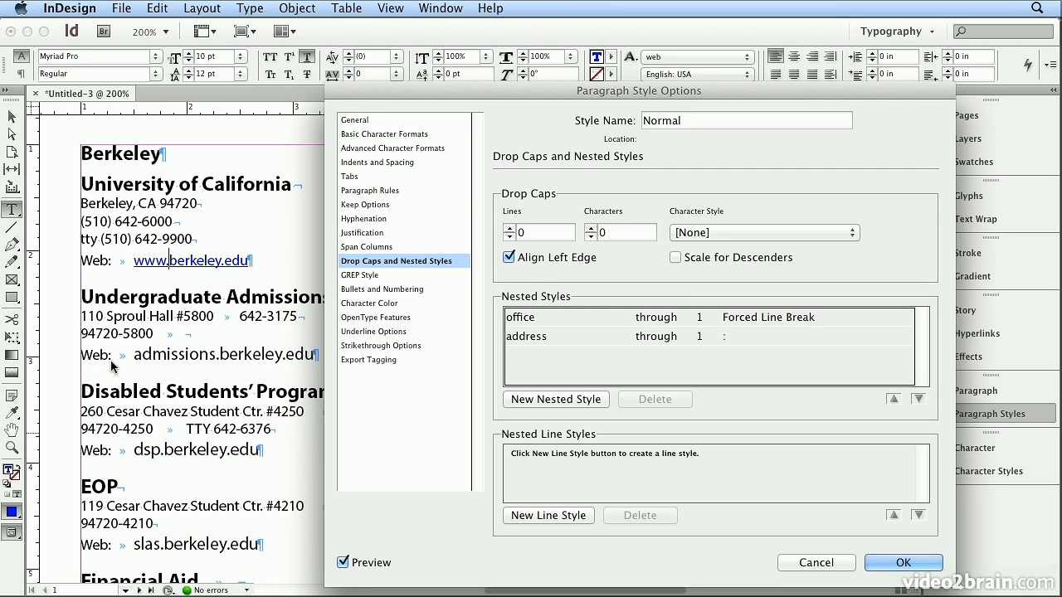
Add a third nested style that applies web through 1 Words and preview it on the web lines.
{"action": "left_click", "coordinate": [558, 402]}
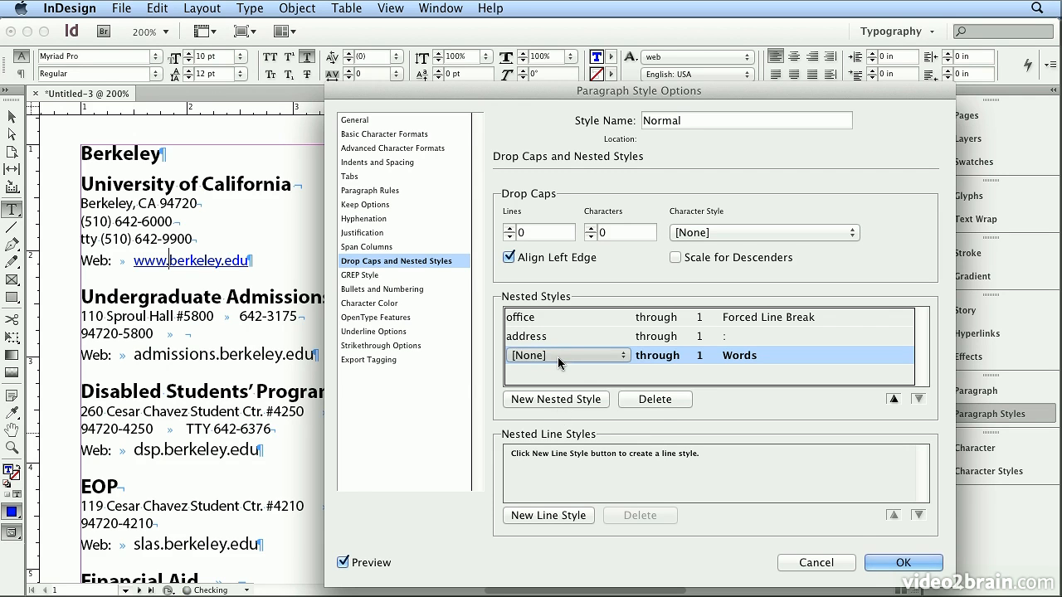
{"action": "left_click", "coordinate": [557, 354]}
{"action": "left_click", "coordinate": [559, 420]}
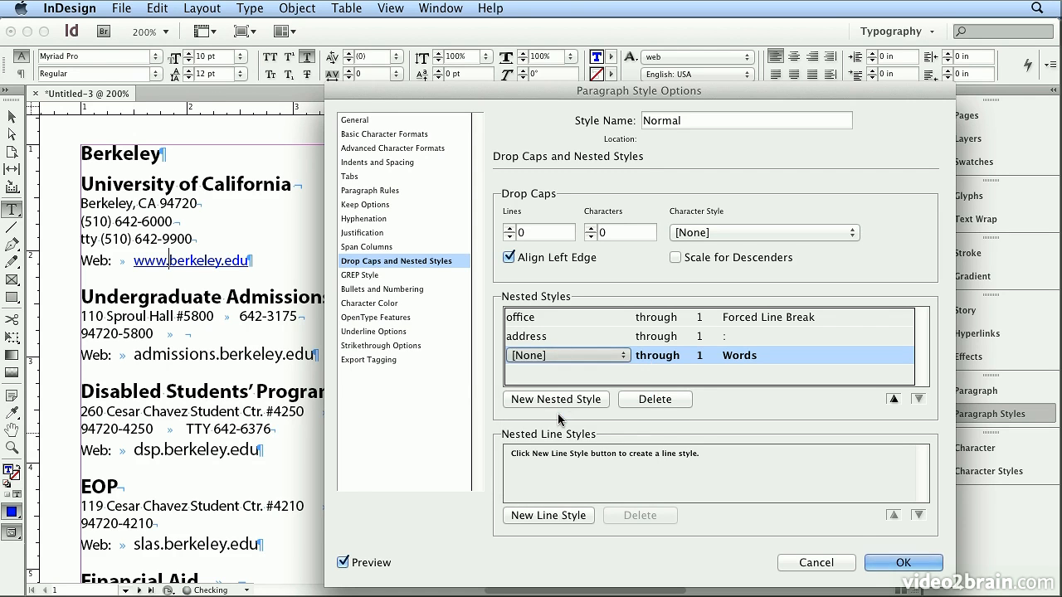
{"action": "left_click", "coordinate": [741, 357]}
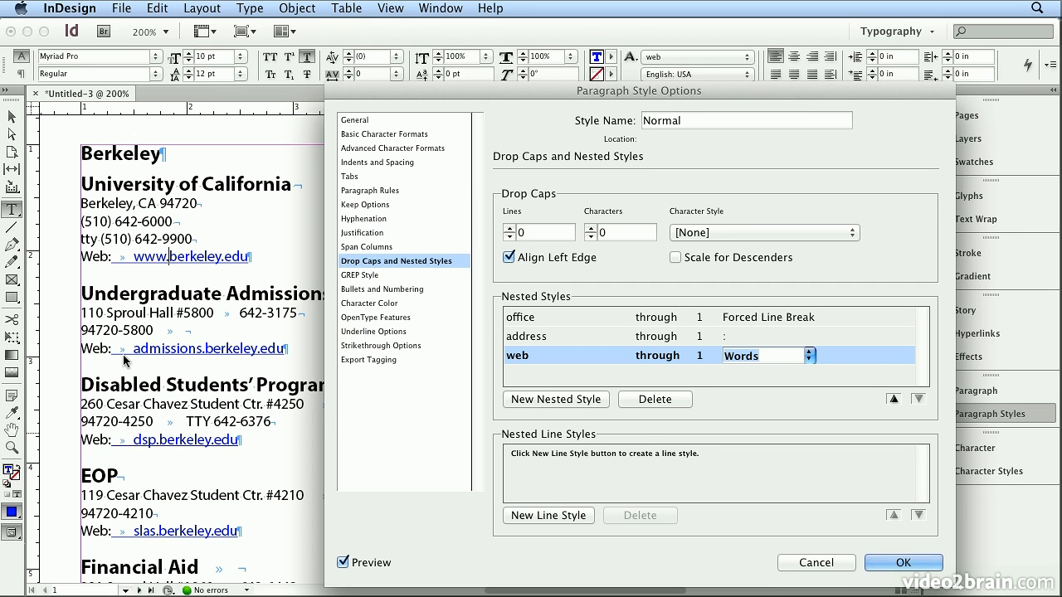
Change the third nested style to apply [None] through 1 Tab Characters.
{"action": "left_click", "coordinate": [525, 355]}
{"action": "left_click", "coordinate": [524, 356]}
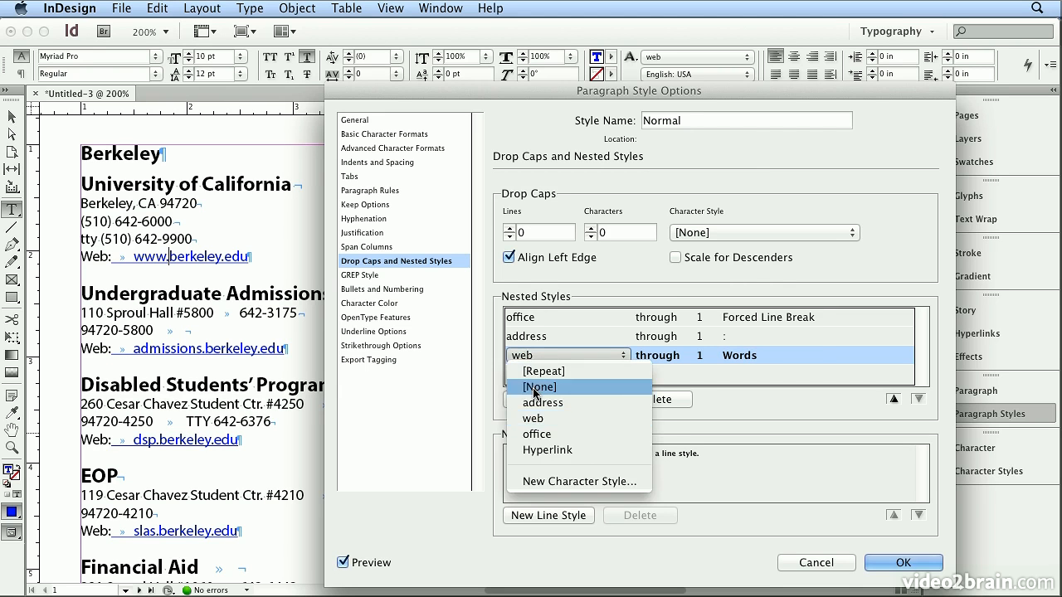
{"action": "left_click", "coordinate": [535, 388]}
{"action": "left_click", "coordinate": [770, 356]}
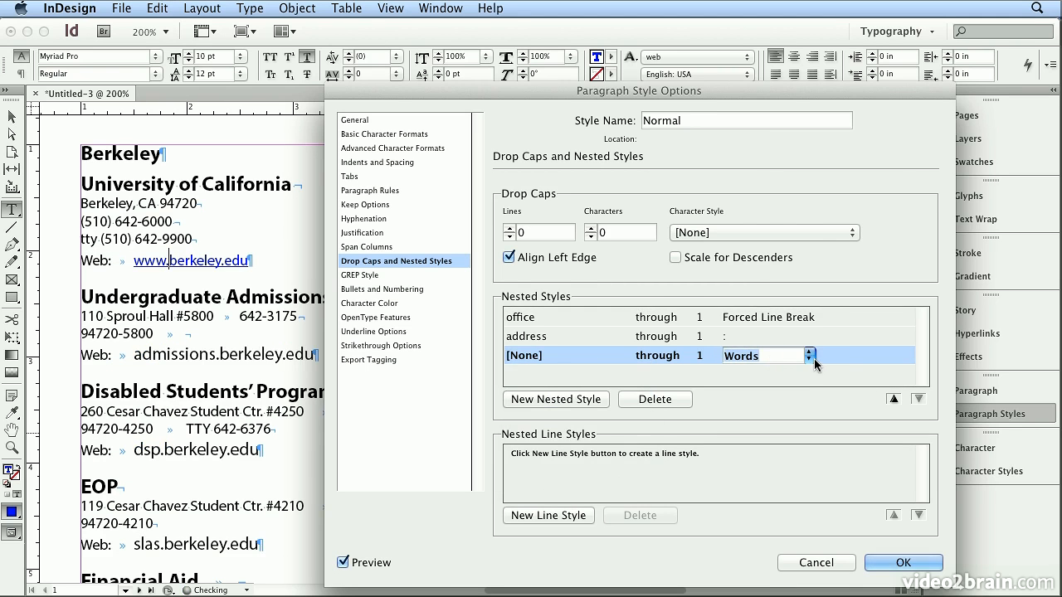
{"action": "left_click", "coordinate": [812, 359]}
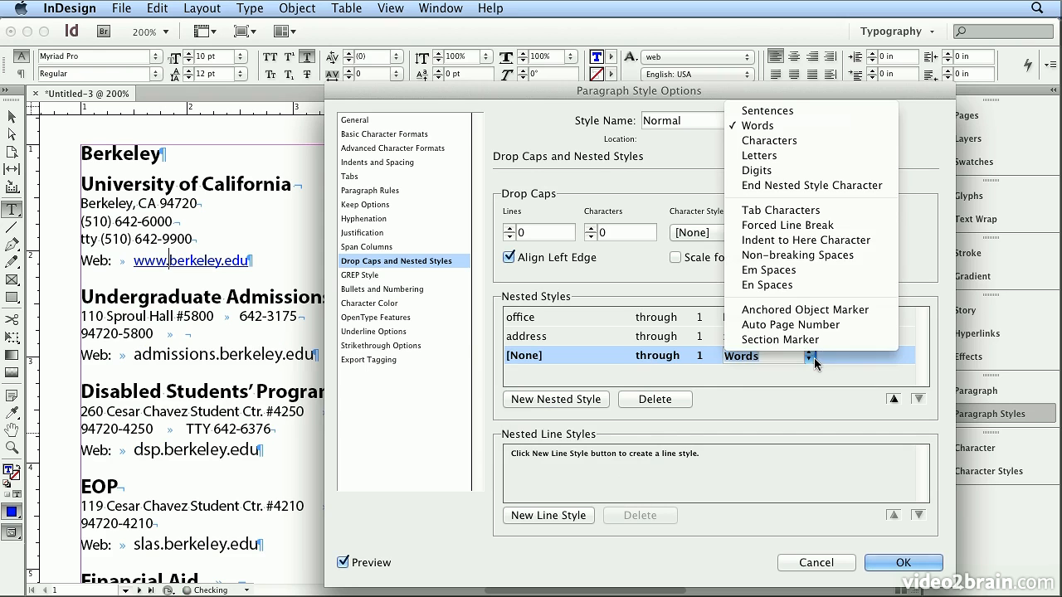
{"action": "left_click", "coordinate": [814, 211]}
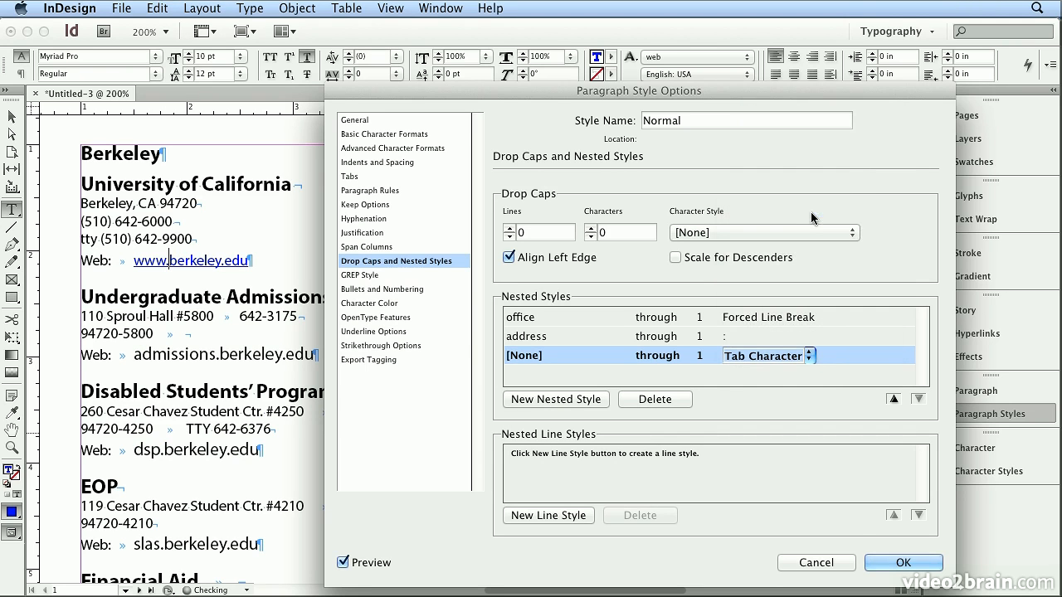
Add a fourth nested style that applies web through 1 Words, and save the Normal paragraph style.
{"action": "left_click", "coordinate": [564, 400]}
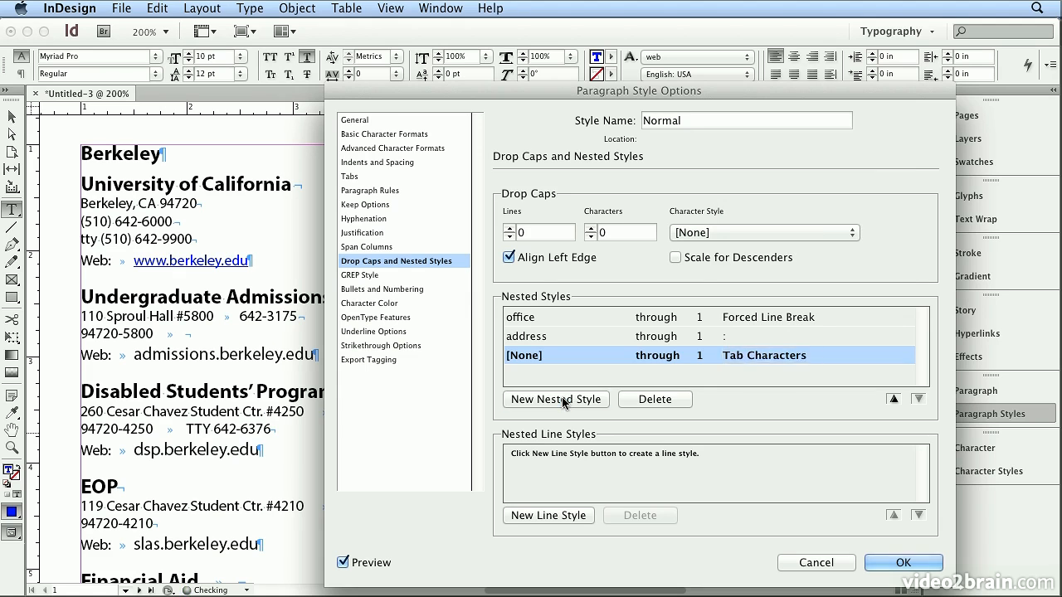
{"action": "left_click", "coordinate": [576, 375]}
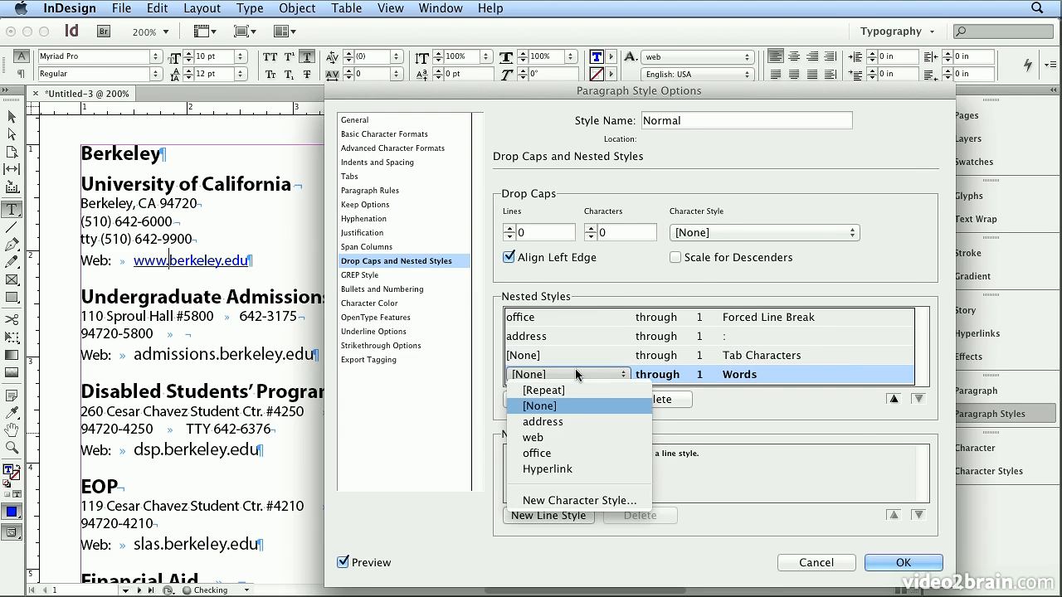
{"action": "left_click", "coordinate": [579, 437]}
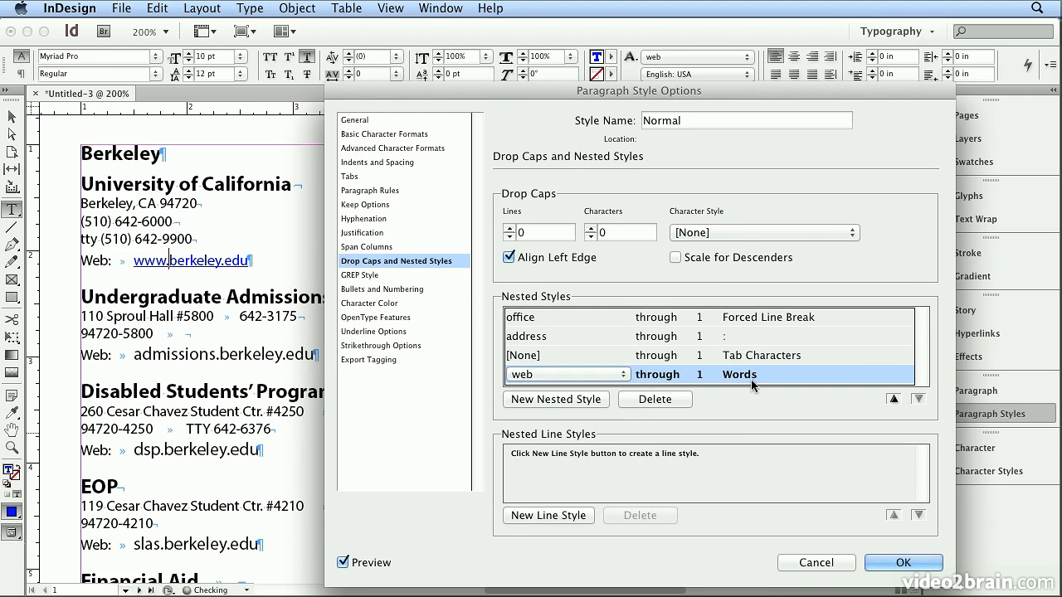
{"action": "left_click", "coordinate": [752, 377]}
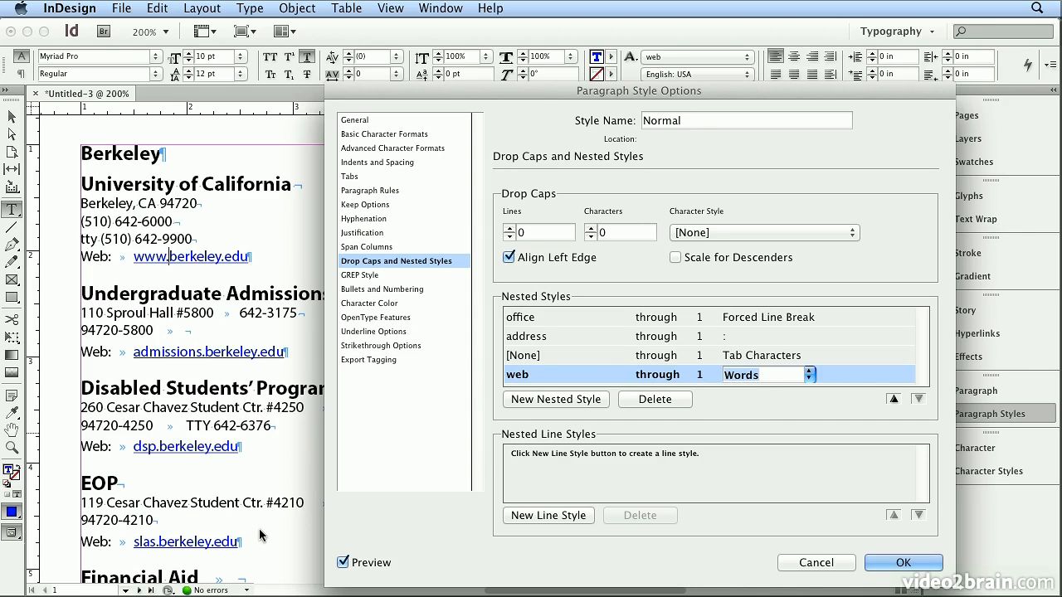
{"action": "left_click", "coordinate": [903, 562]}
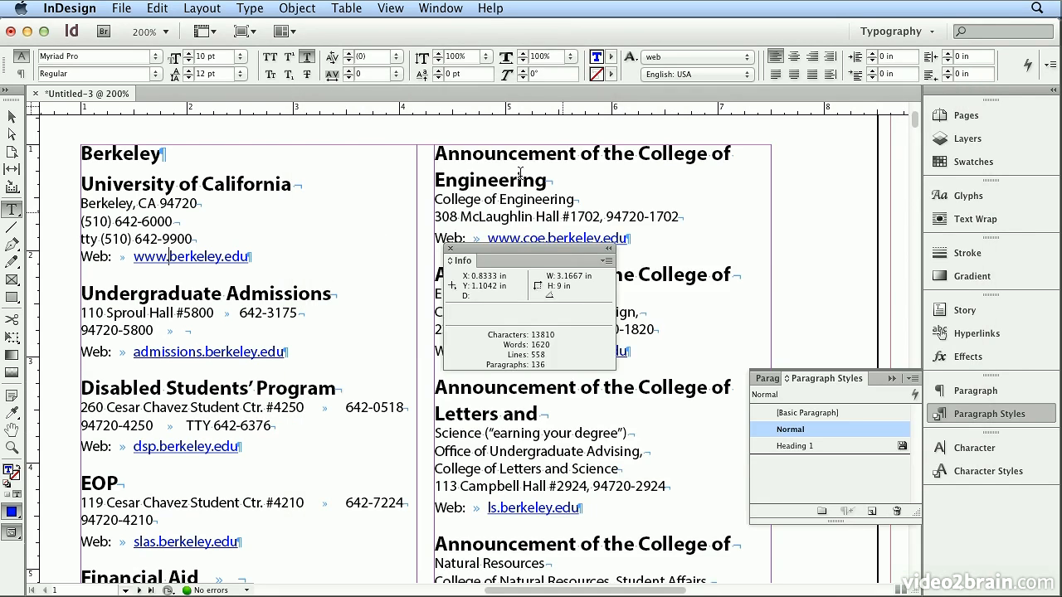
Examine the formatting across the whole first page and, at 200%, the entry split onto the top of page 2, moving the Info panel aside.
{"action": "left_click", "coordinate": [400, 10]}
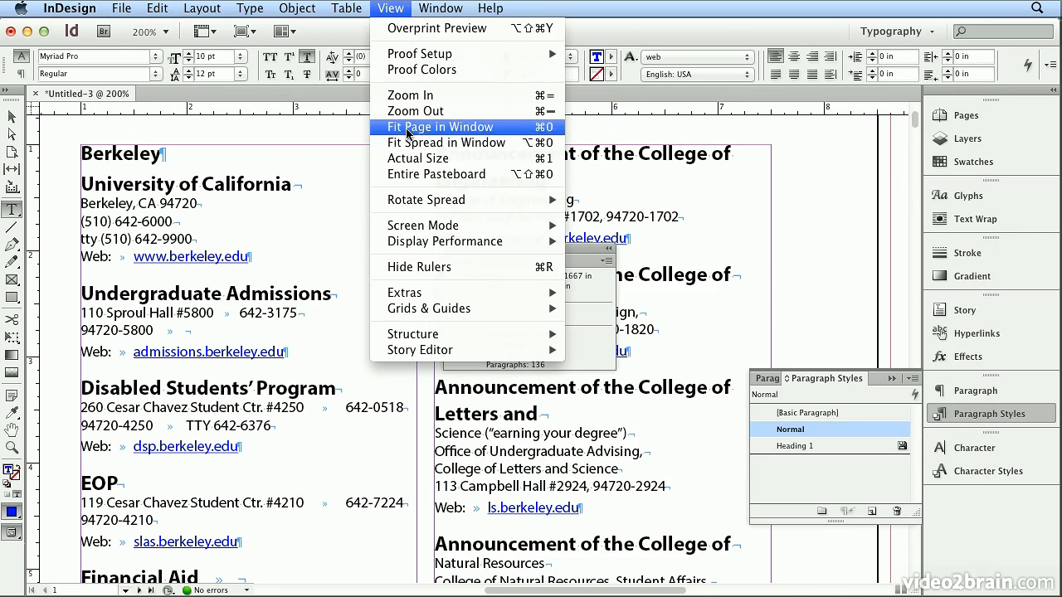
{"action": "left_click", "coordinate": [407, 126]}
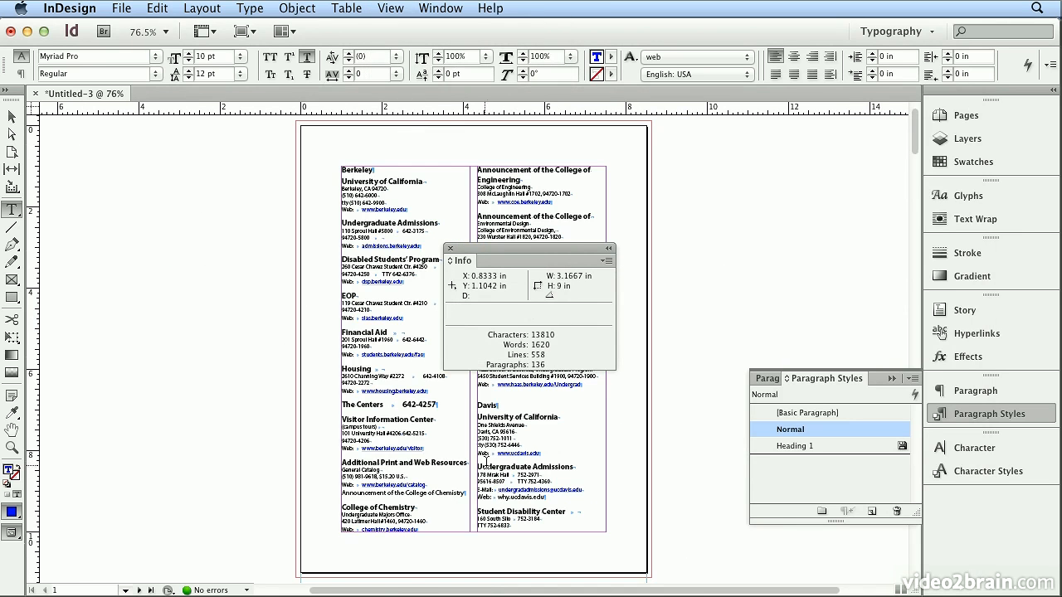
{"action": "scroll", "coordinate": [912, 282], "scroll_direction": "down", "scroll_amount": 5}
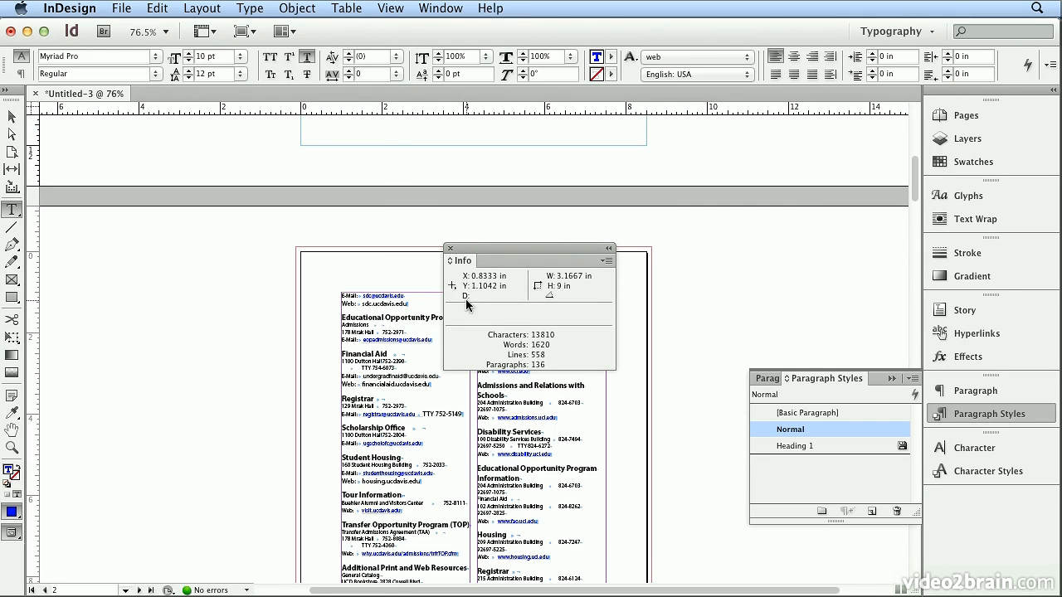
{"action": "left_click", "coordinate": [400, 298]}
{"action": "left_click", "coordinate": [404, 303]}
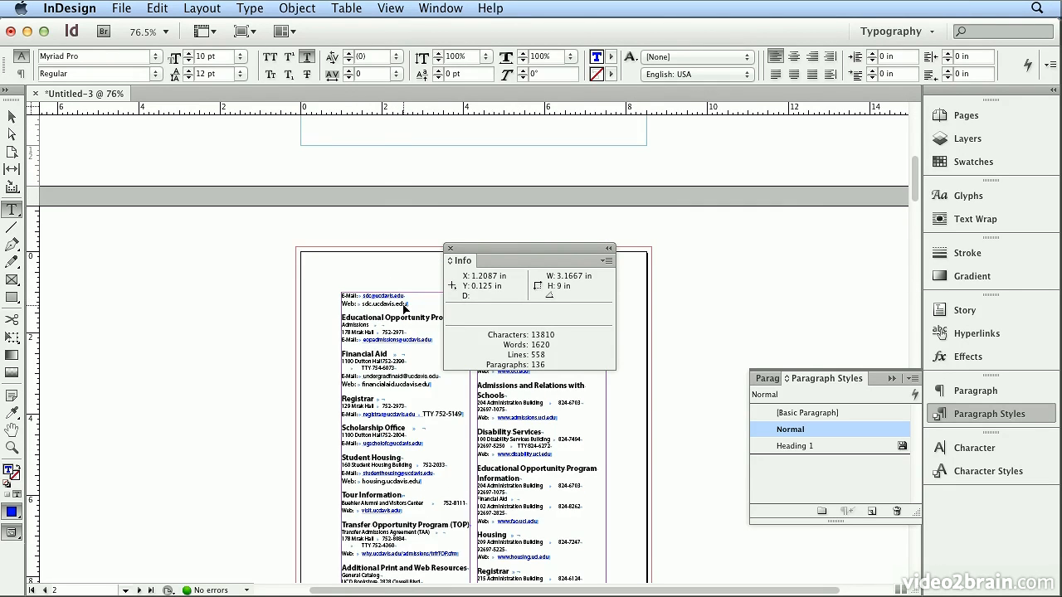
{"action": "key", "text": "super+2"}
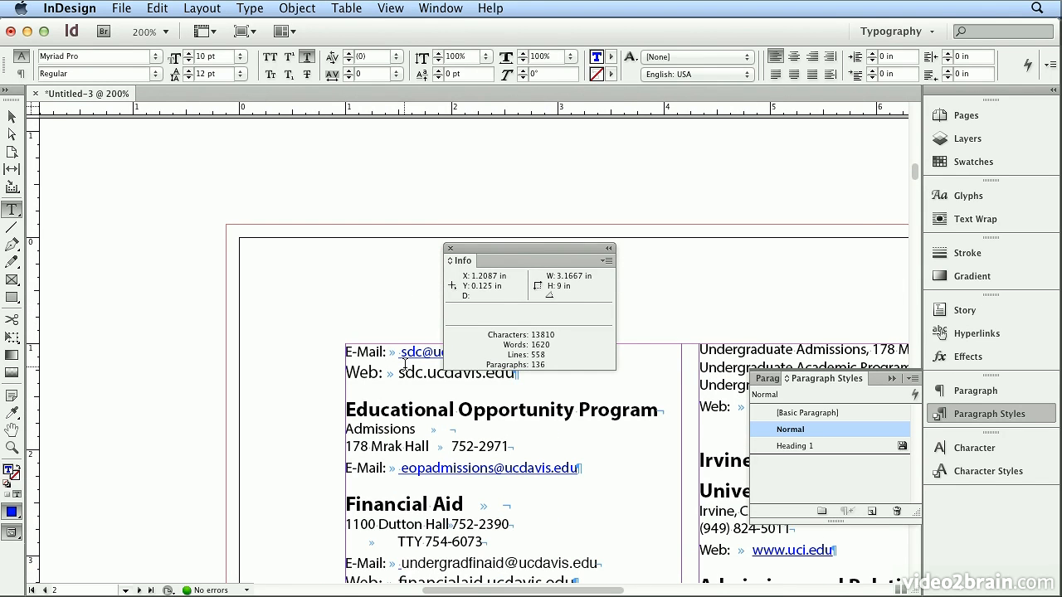
{"action": "left_click_drag", "start_coordinate": [509, 243], "coordinate": [751, 148]}
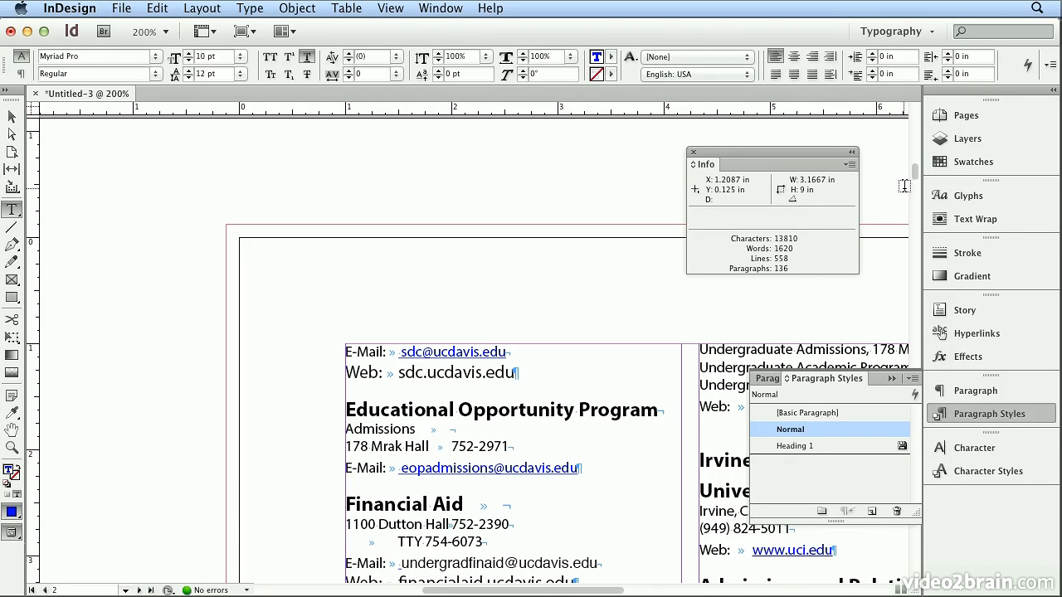
{"action": "left_click_drag", "start_coordinate": [538, 594], "coordinate": [599, 594]}
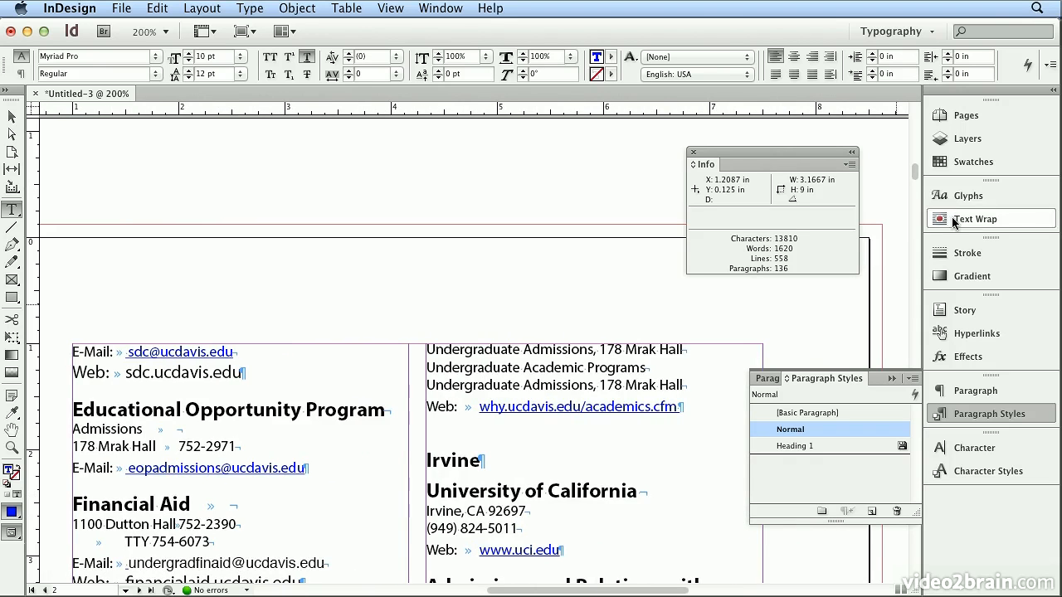
{"action": "mouse_move", "coordinate": [918, 177]}
{"action": "left_mouse_down"}
{"action": "mouse_move", "coordinate": [918, 156]}
{"action": "mouse_move", "coordinate": [911, 174]}
{"action": "left_mouse_up"}
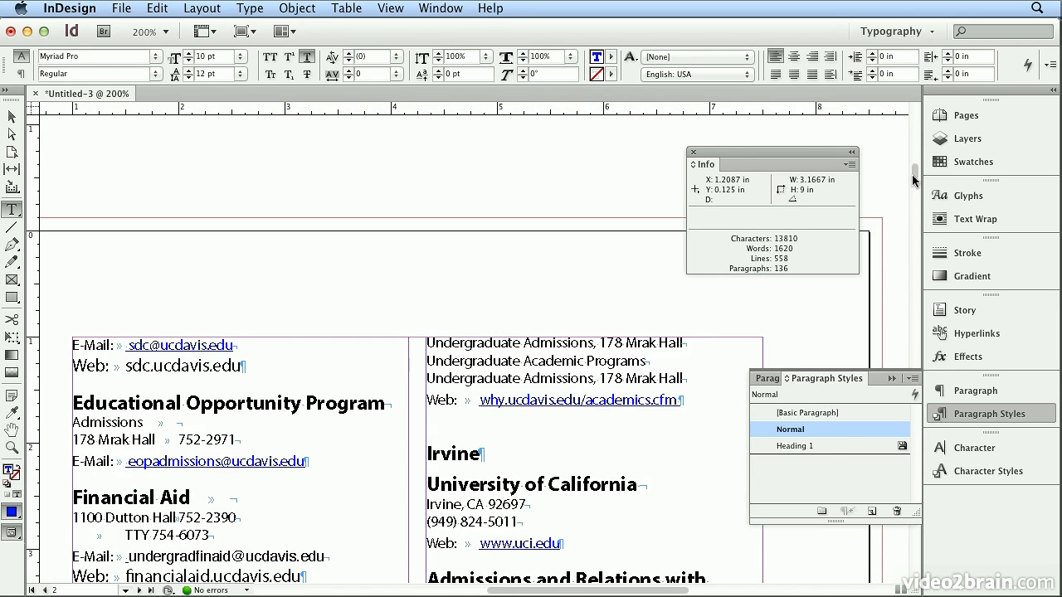
Edit the Normal paragraph style's keep options to keep all lines in the paragraph together.
{"action": "double_click", "coordinate": [842, 431]}
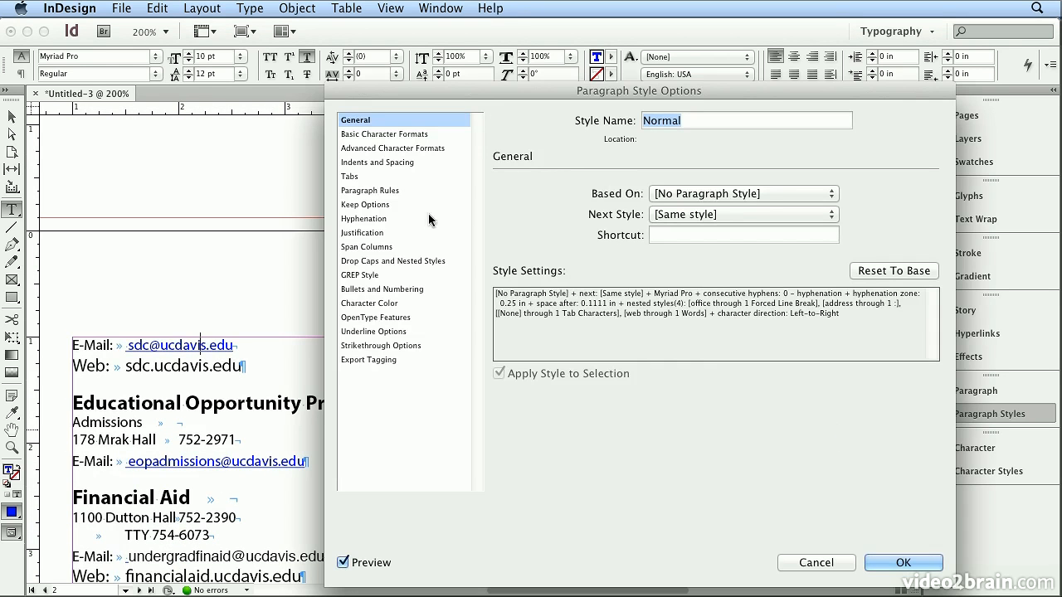
{"action": "left_click", "coordinate": [398, 205]}
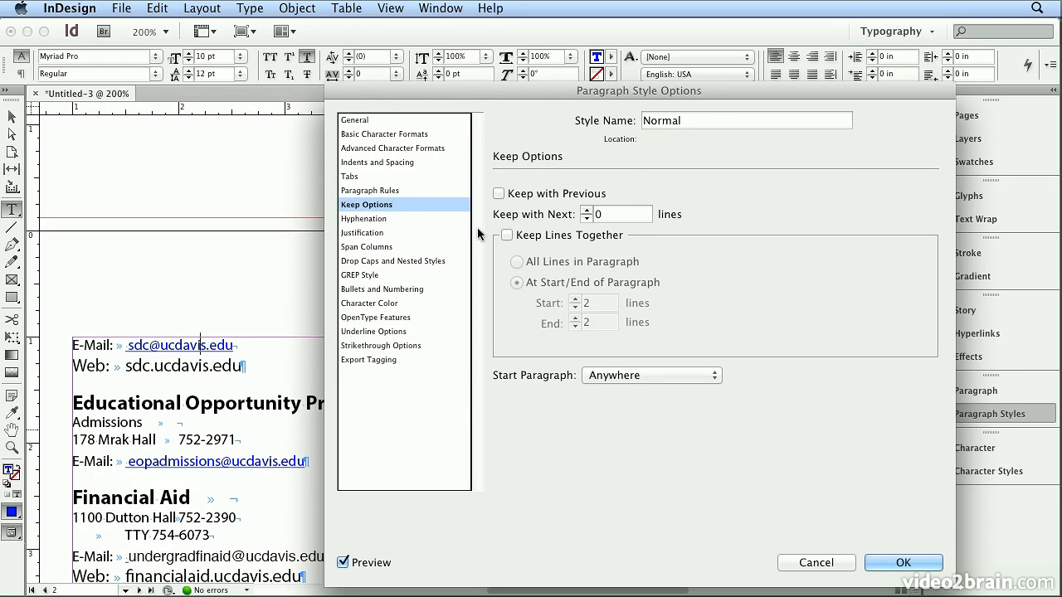
{"action": "left_click", "coordinate": [507, 236]}
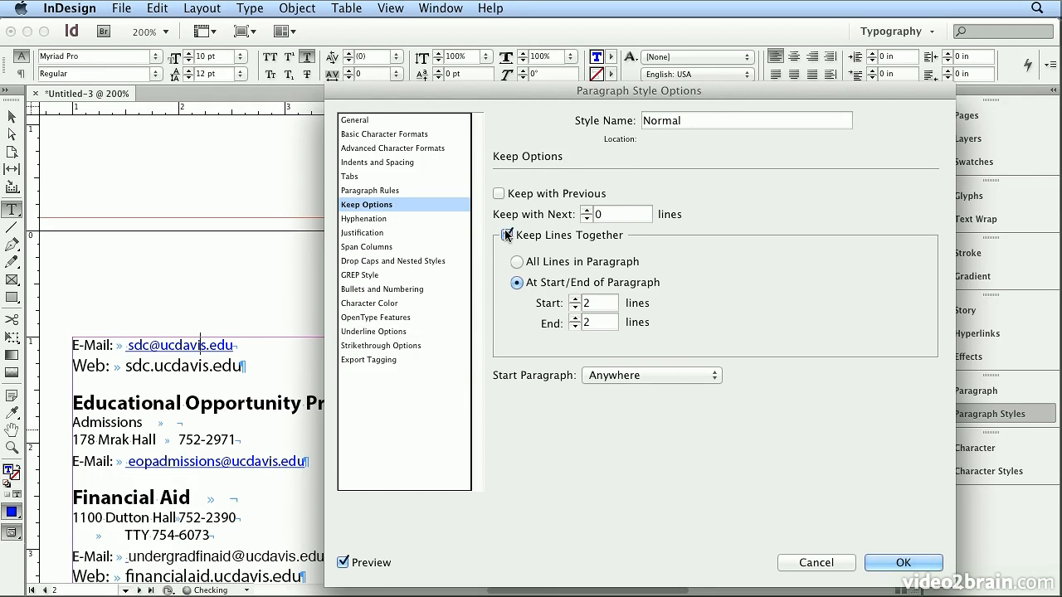
{"action": "left_click", "coordinate": [516, 262]}
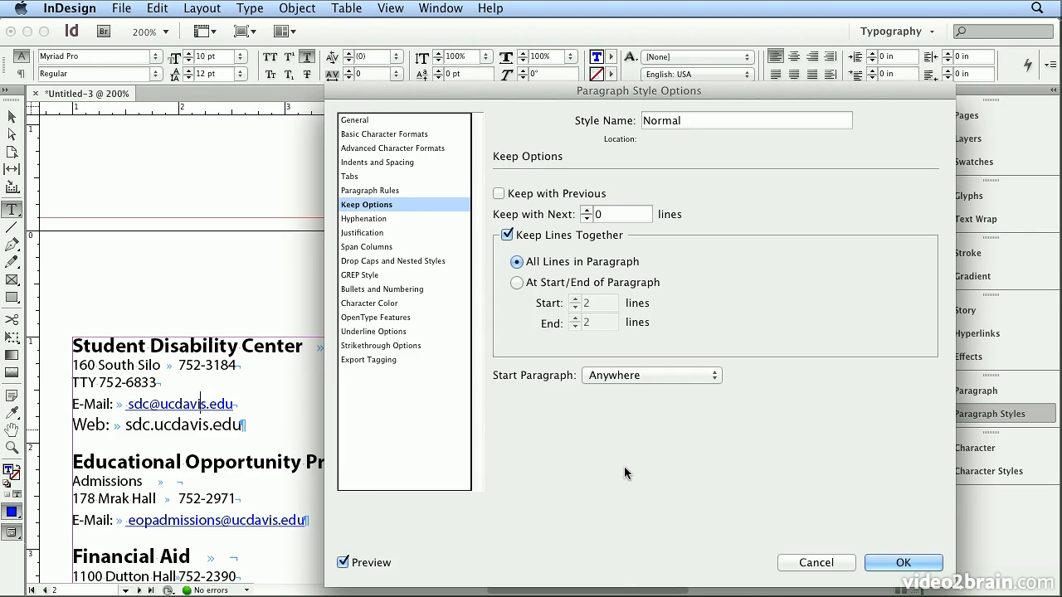
Add a fifth nested style to the Normal paragraph style that applies address through 1 colon.
{"action": "left_click", "coordinate": [428, 260]}
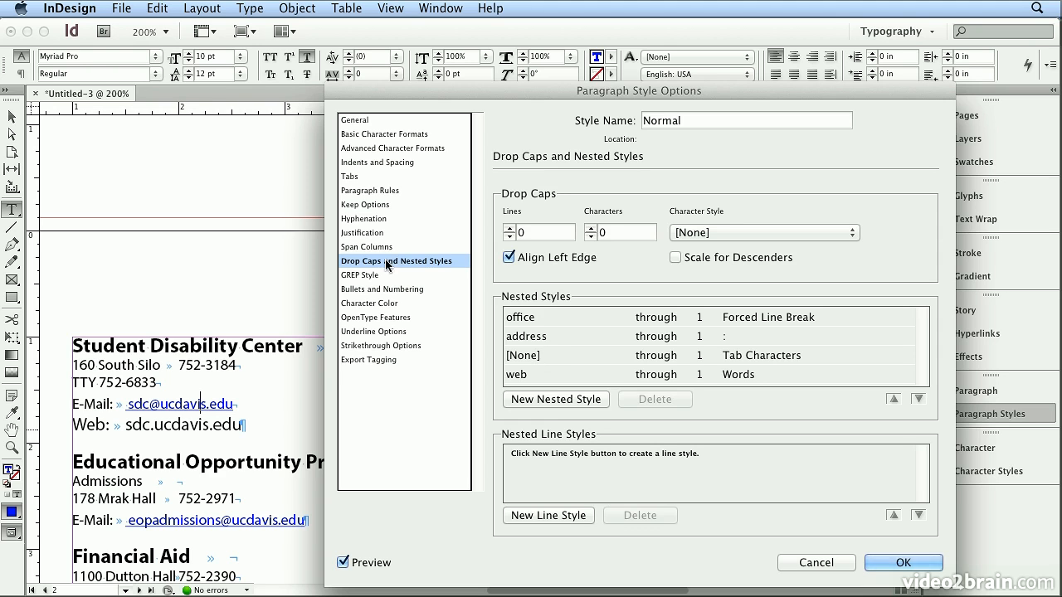
{"action": "left_click", "coordinate": [545, 399]}
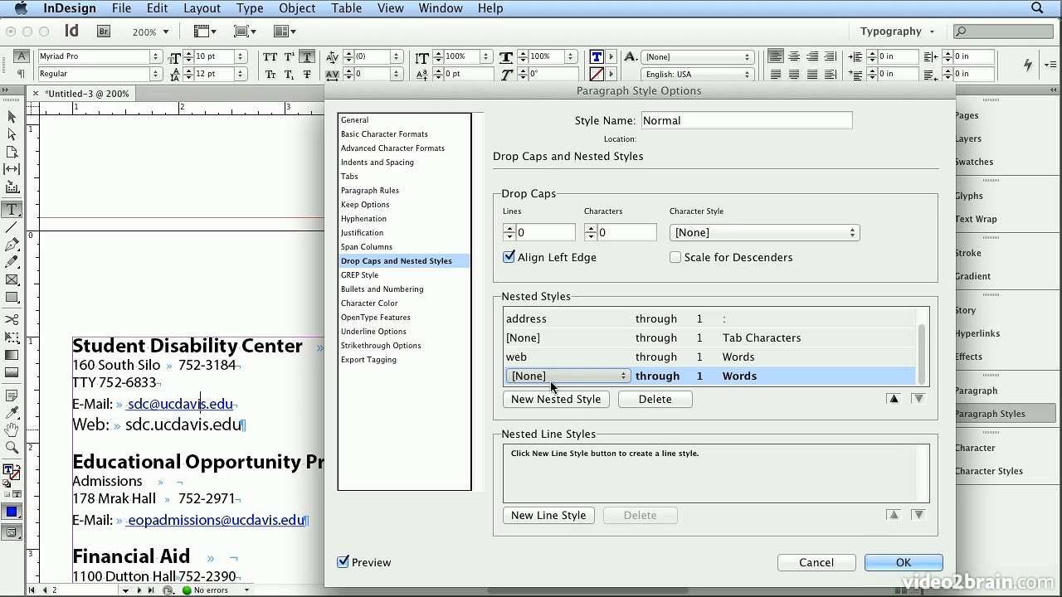
{"action": "left_click", "coordinate": [552, 377]}
{"action": "left_click", "coordinate": [543, 423]}
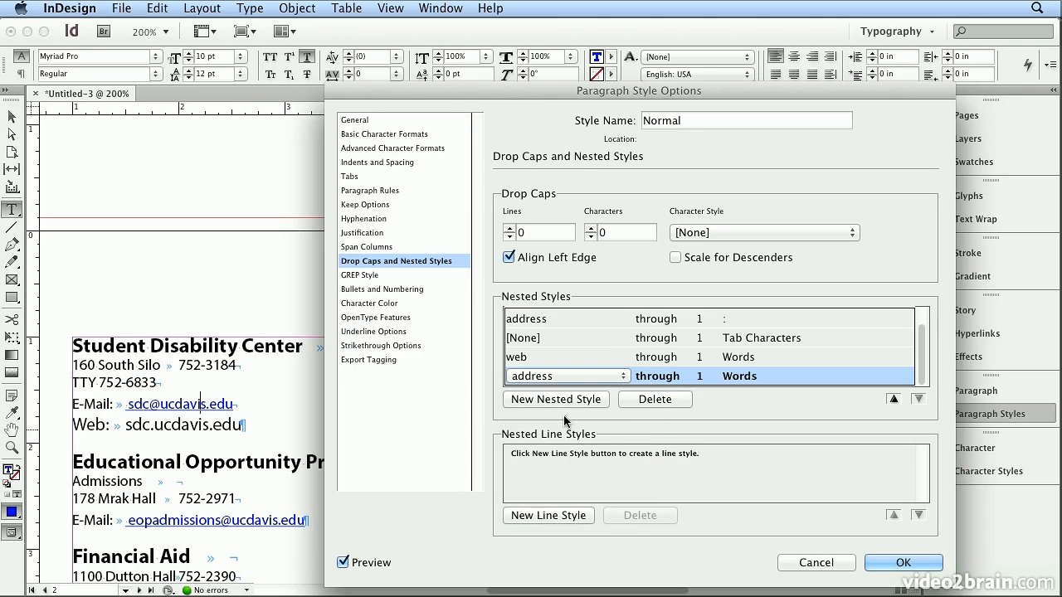
{"action": "left_click", "coordinate": [749, 377]}
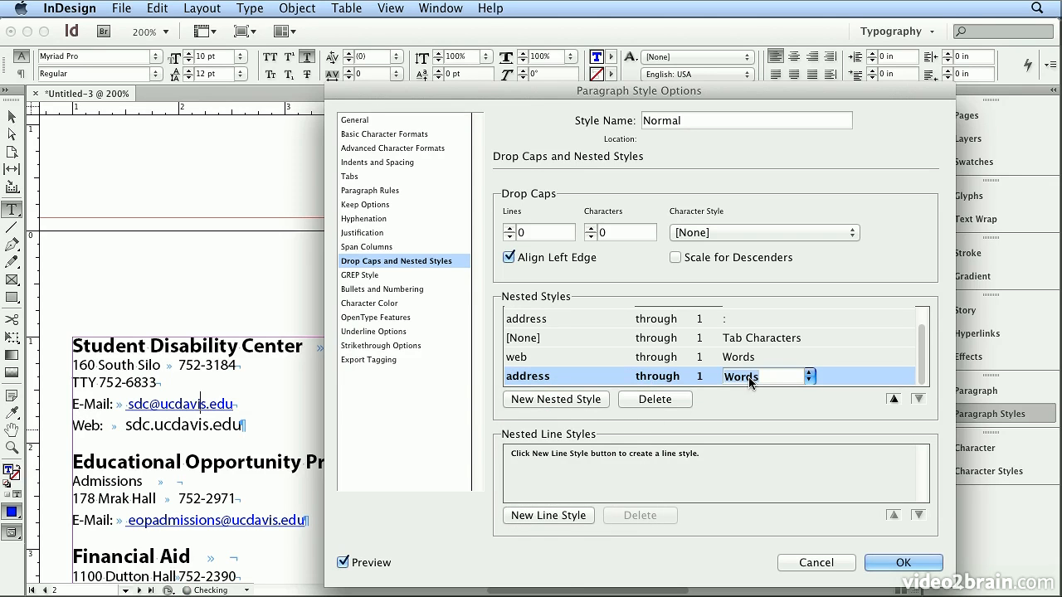
{"action": "type", "text": ":"}
Add a sixth nested style that applies [None] through 1 Tab Characters.
{"action": "left_click", "coordinate": [599, 400]}
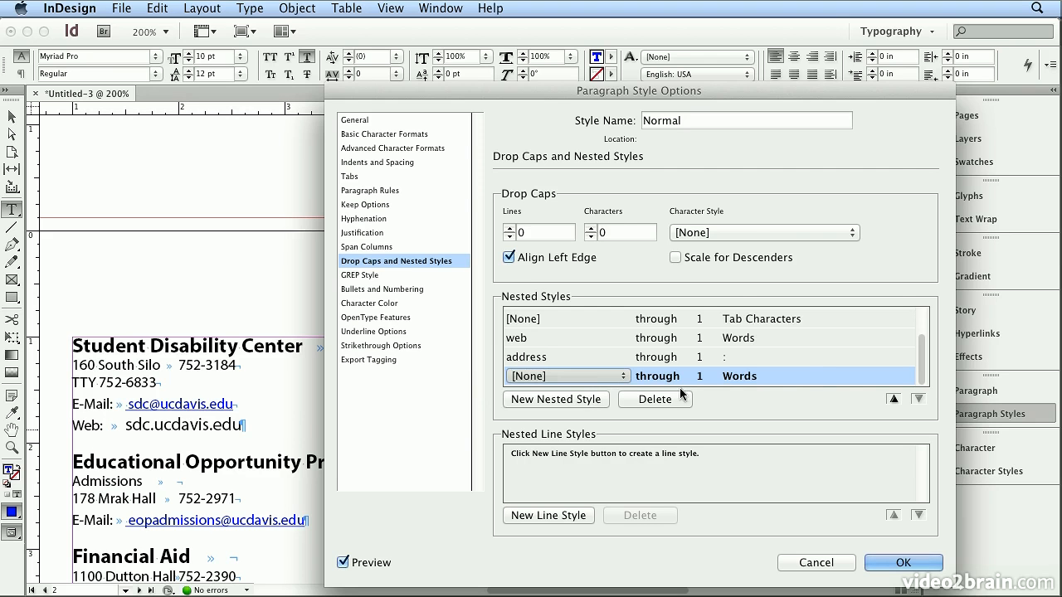
{"action": "left_click", "coordinate": [757, 378]}
{"action": "left_click", "coordinate": [809, 377]}
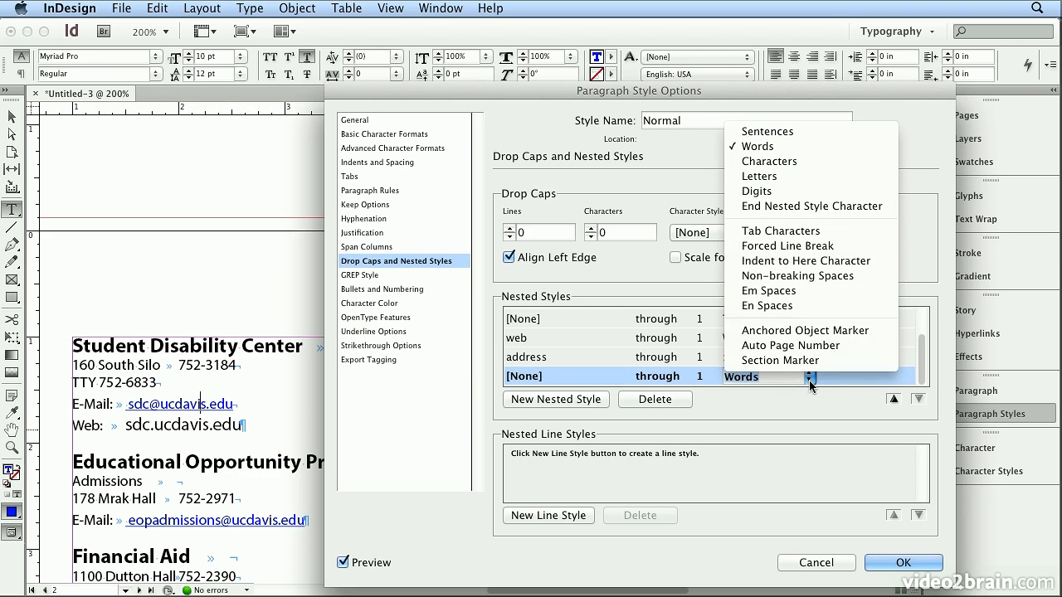
{"action": "left_click", "coordinate": [810, 235]}
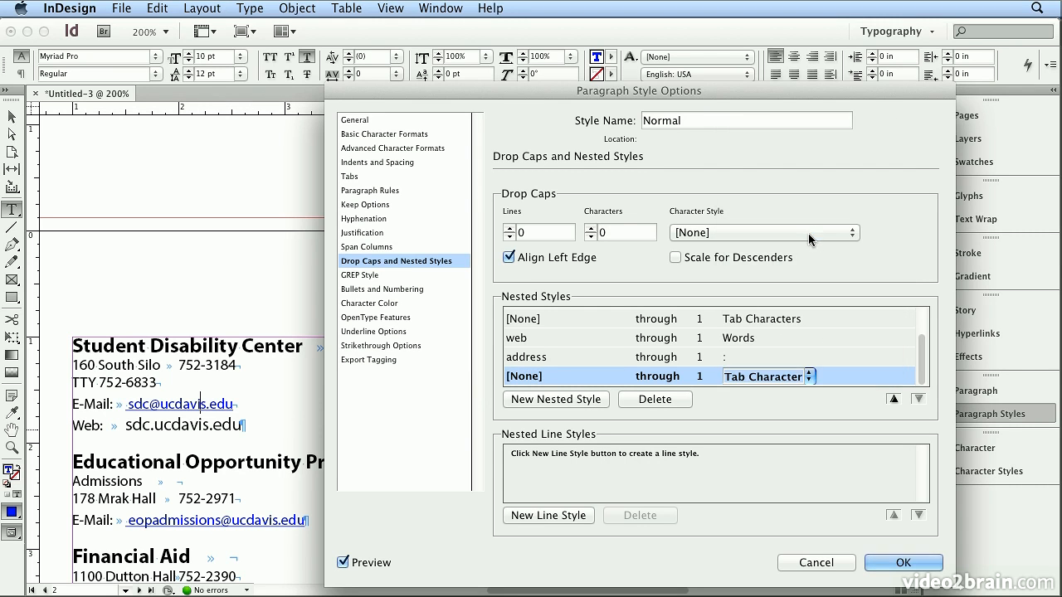
Add a seventh nested style that applies web through 1 Words, and save the Normal paragraph style.
{"action": "left_click", "coordinate": [532, 396]}
{"action": "left_click", "coordinate": [558, 377]}
{"action": "left_click", "coordinate": [560, 378]}
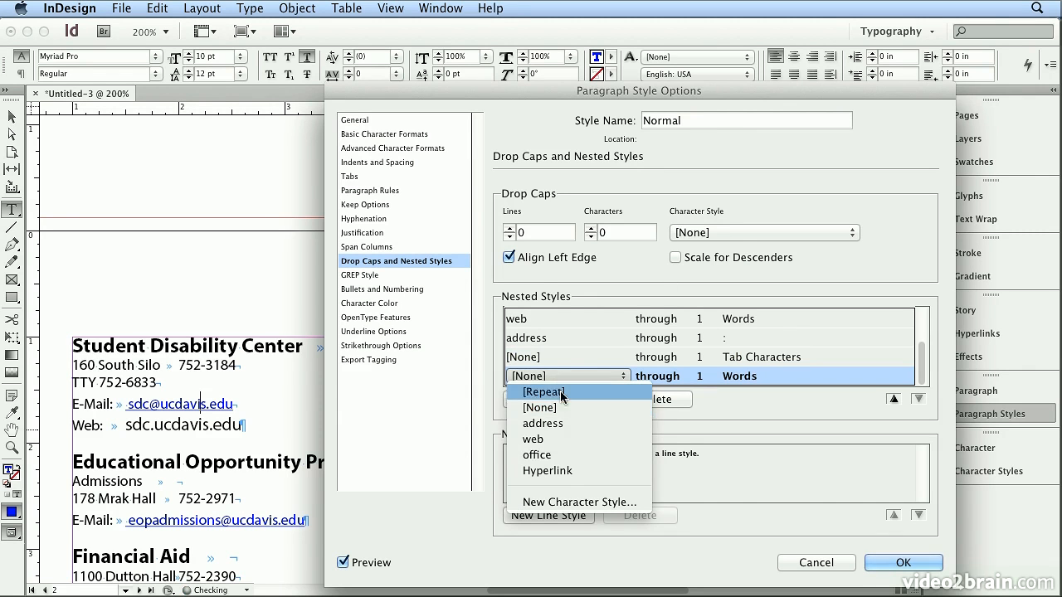
{"action": "left_click", "coordinate": [574, 440]}
{"action": "left_click", "coordinate": [750, 376]}
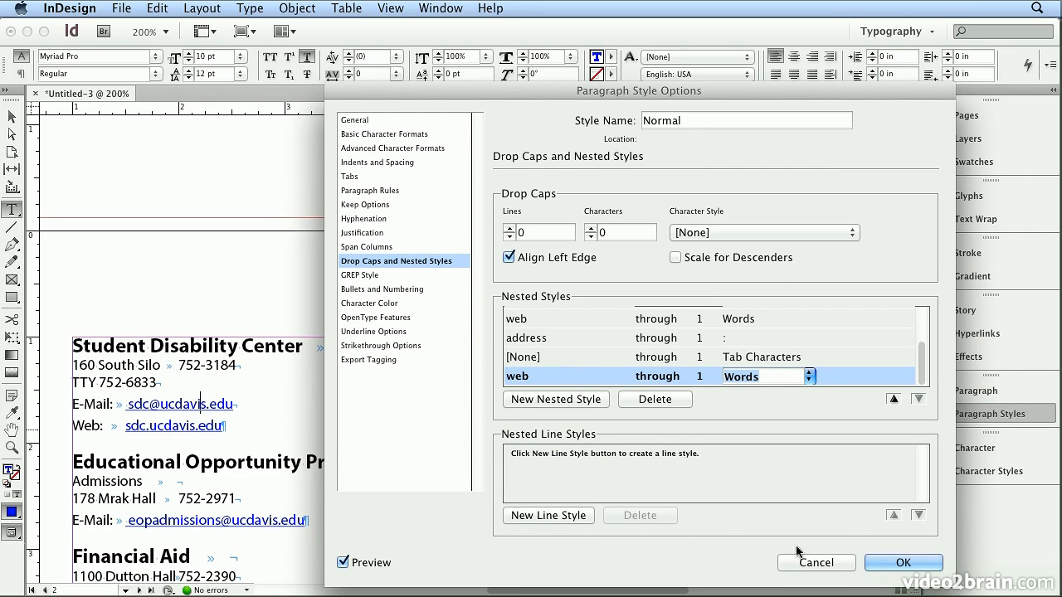
{"action": "left_click", "coordinate": [921, 564]}
Set the leading of the office character style to 14 pt to tighten the two-line office headings.
{"action": "left_click", "coordinate": [403, 7]}
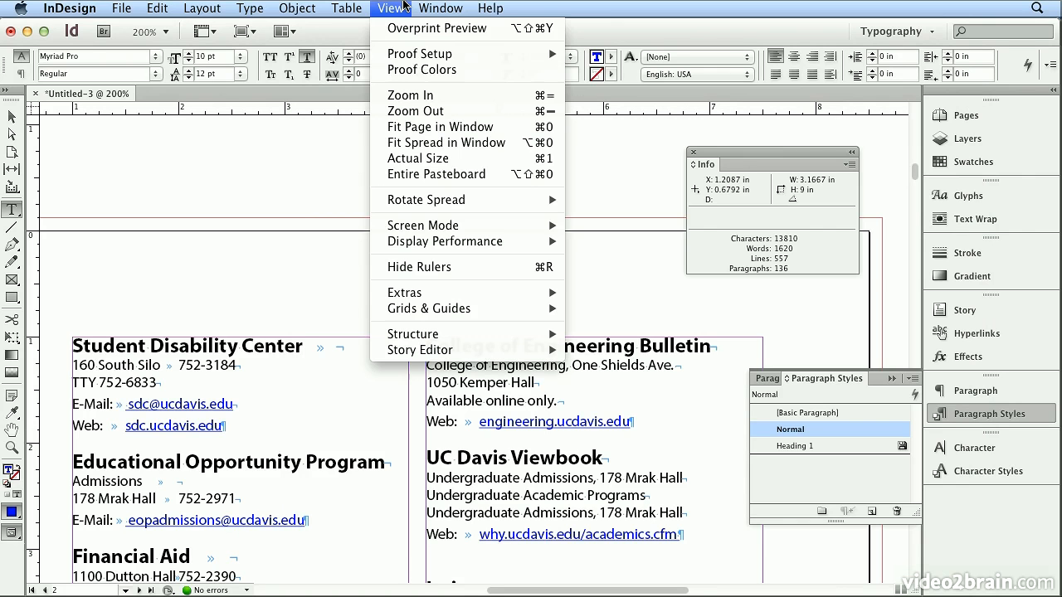
{"action": "left_click", "coordinate": [433, 127]}
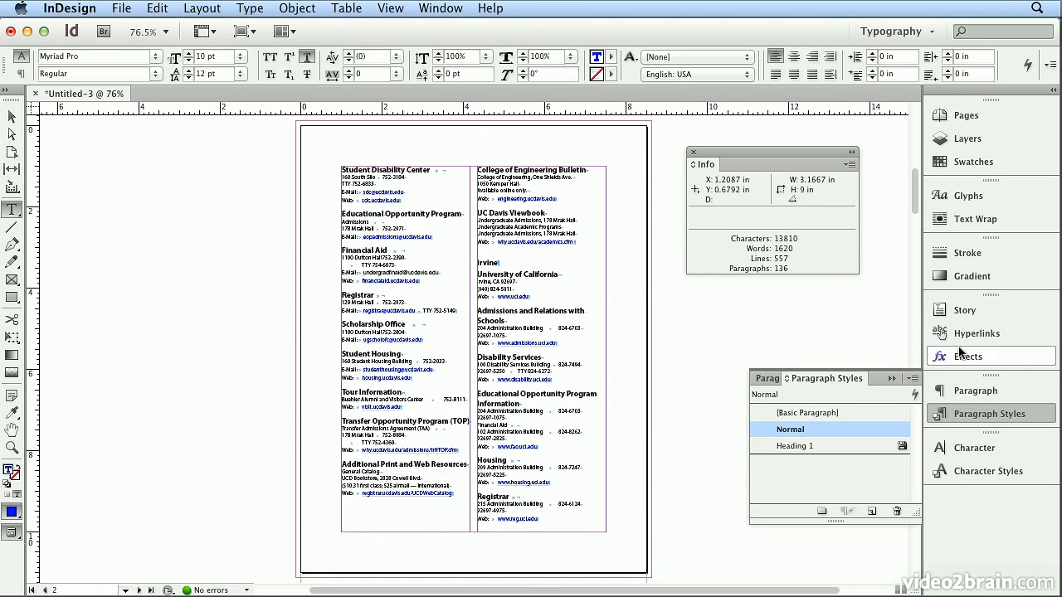
{"action": "key", "text": "Page_Down"}
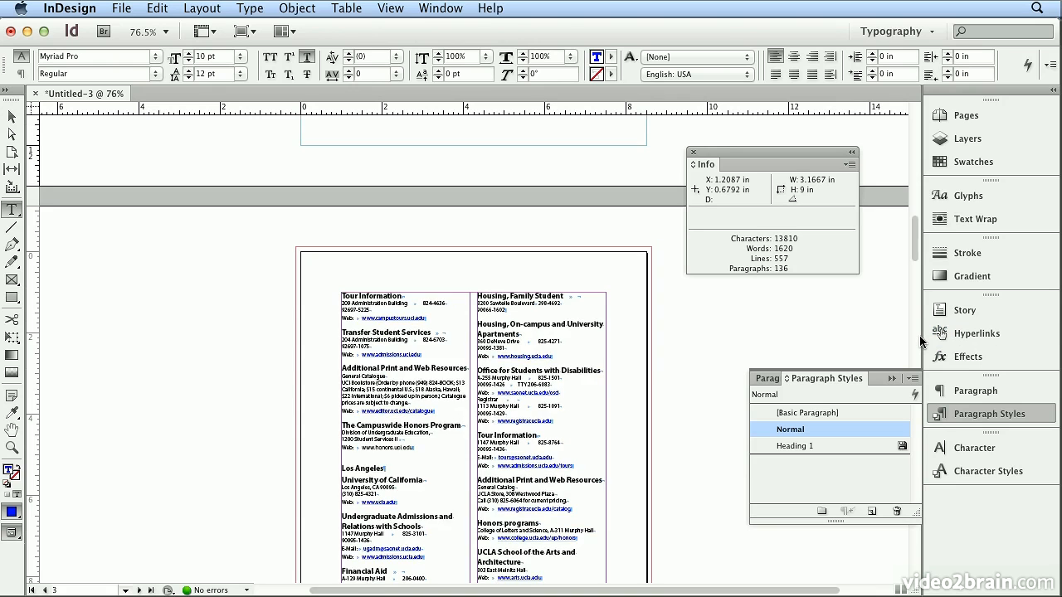
{"action": "key", "text": "Page_Down"}
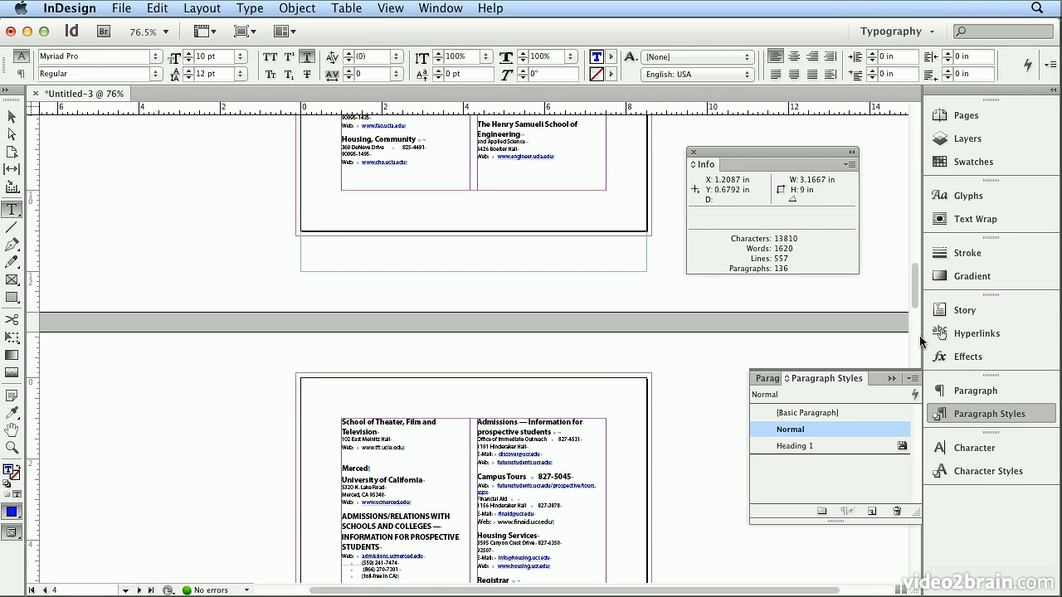
{"action": "left_click", "coordinate": [540, 425]}
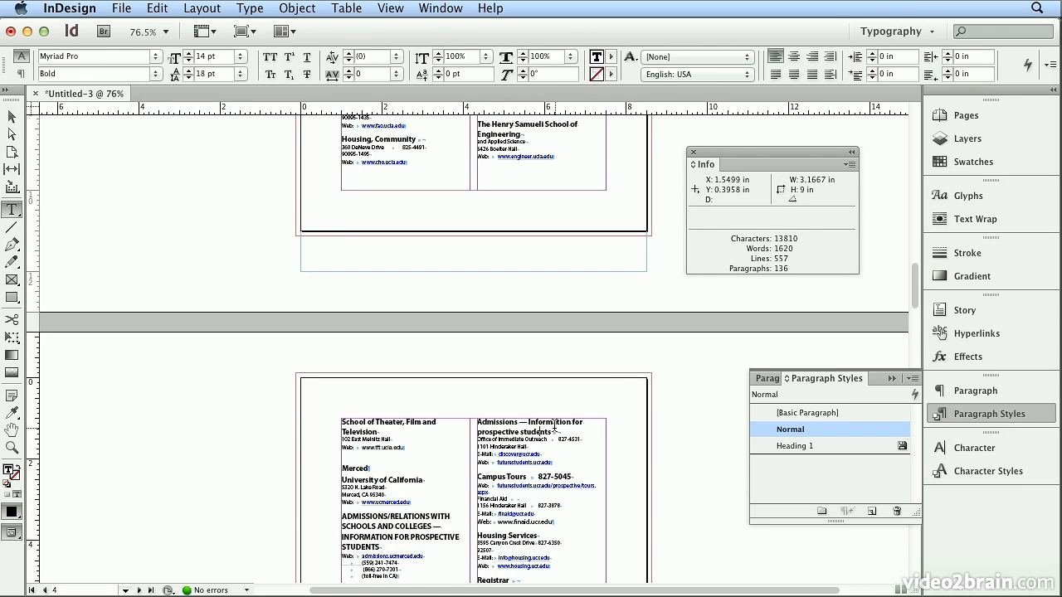
{"action": "left_click", "coordinate": [975, 471]}
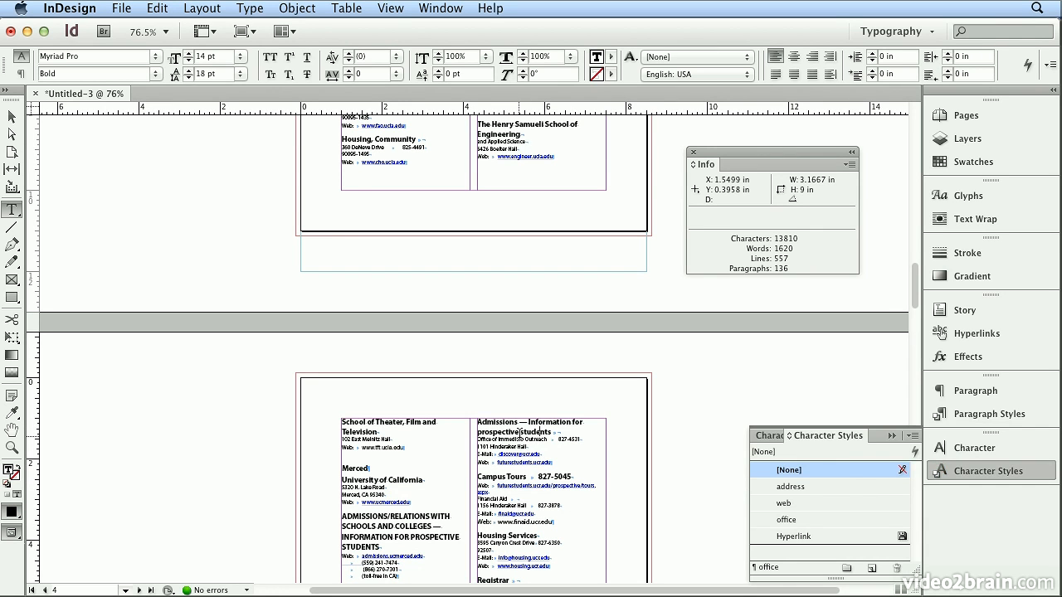
{"action": "double_click", "coordinate": [822, 522]}
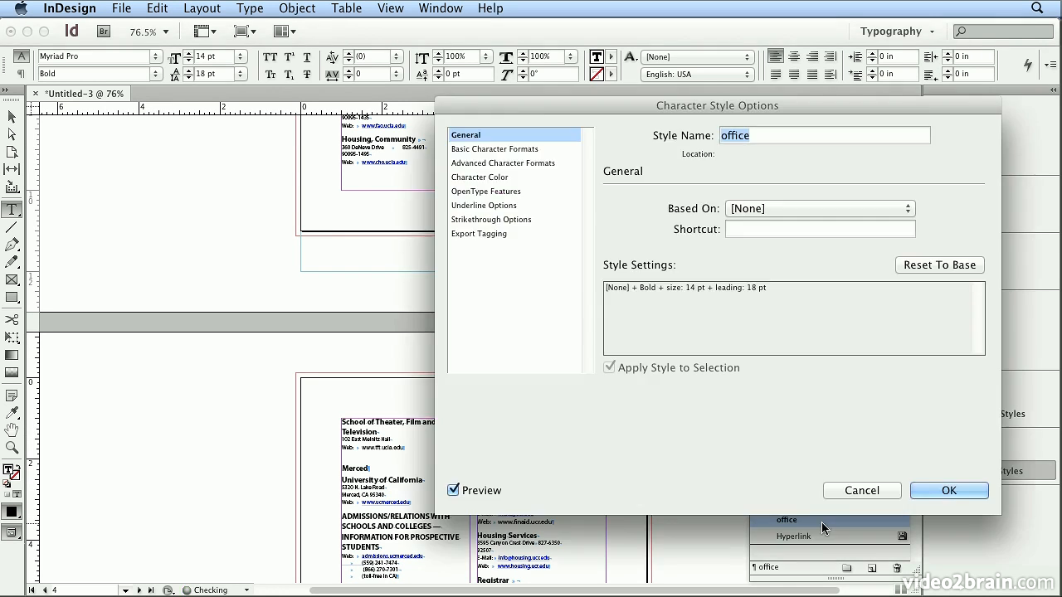
{"action": "left_click", "coordinate": [508, 150]}
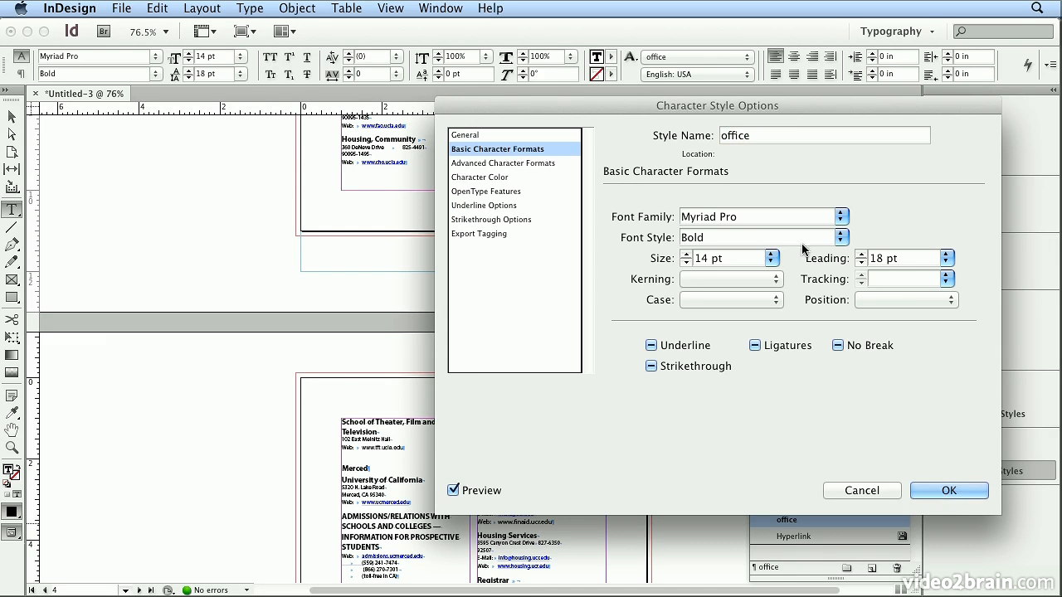
{"action": "left_click", "coordinate": [946, 258]}
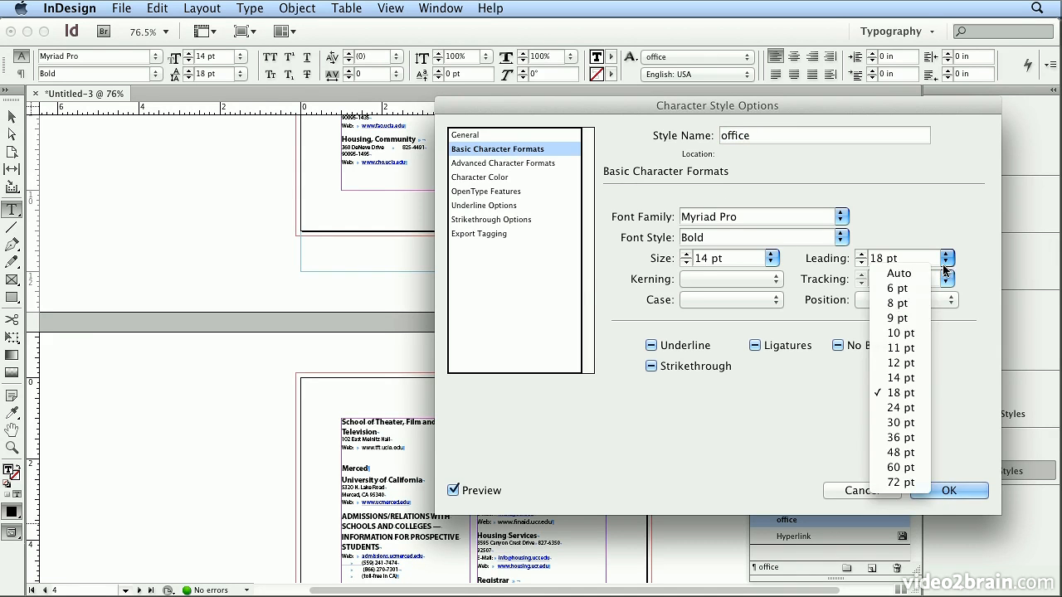
{"action": "left_click", "coordinate": [901, 378]}
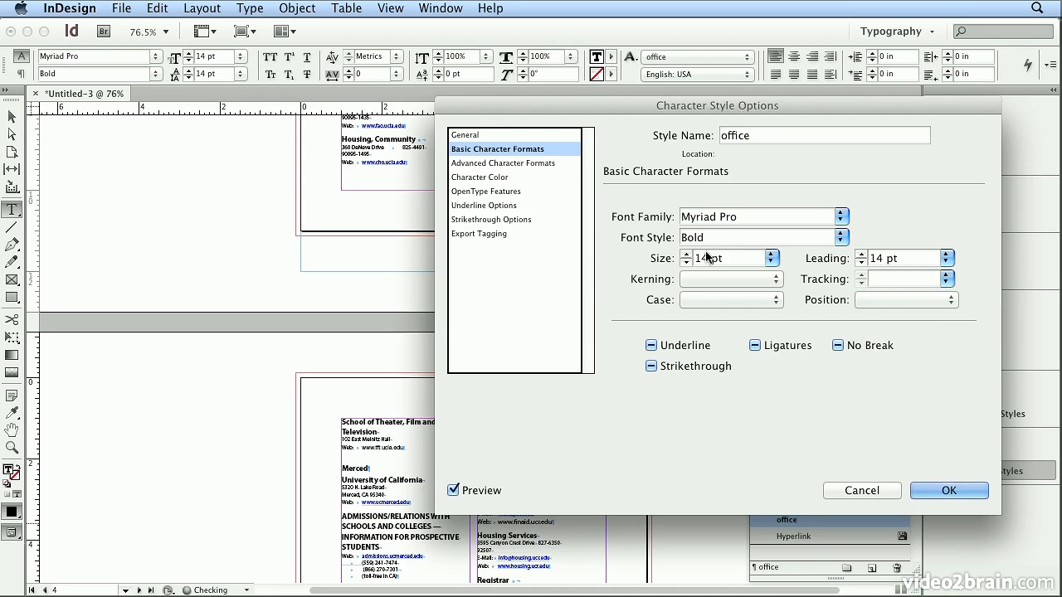
{"action": "left_click", "coordinate": [946, 489]}
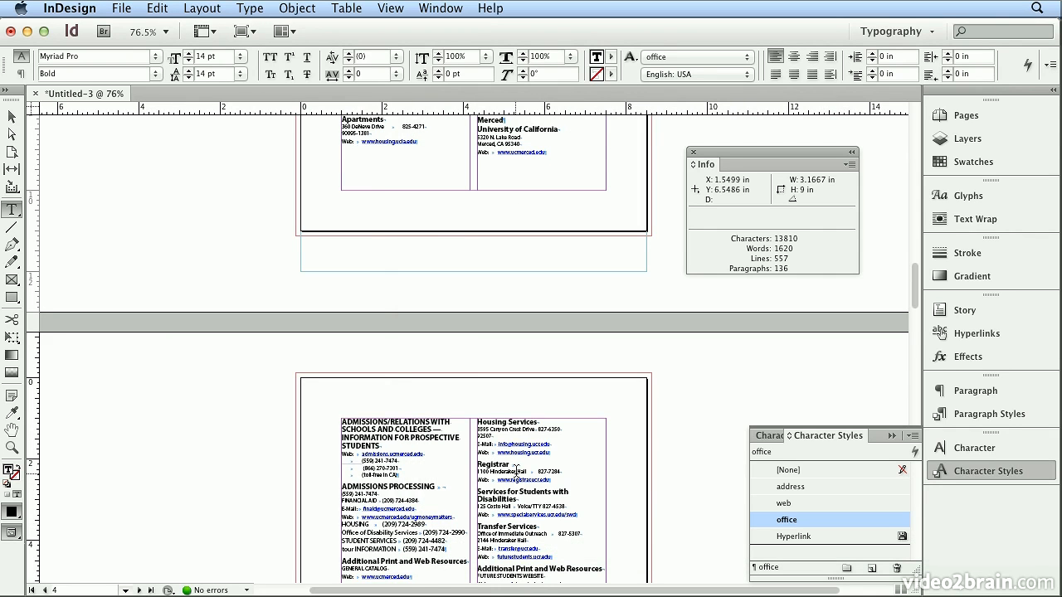
Look through the remaining directory pages to check the tightened headings and entry formatting.
{"action": "scroll", "coordinate": [653, 472], "scroll_direction": "down", "scroll_amount": 15}
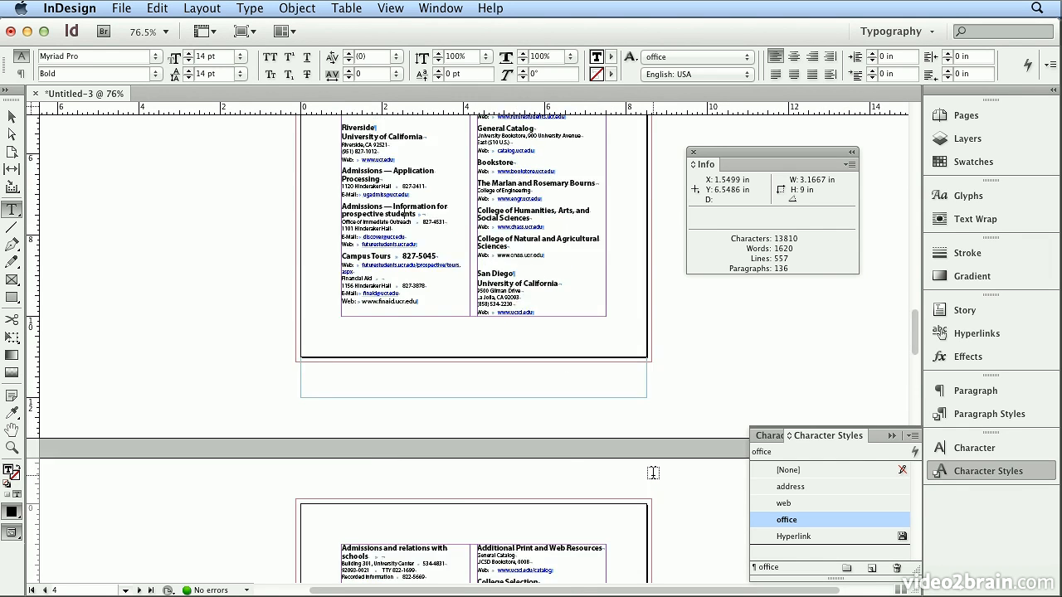
{"action": "scroll", "coordinate": [654, 472], "scroll_direction": "up", "scroll_amount": 3}
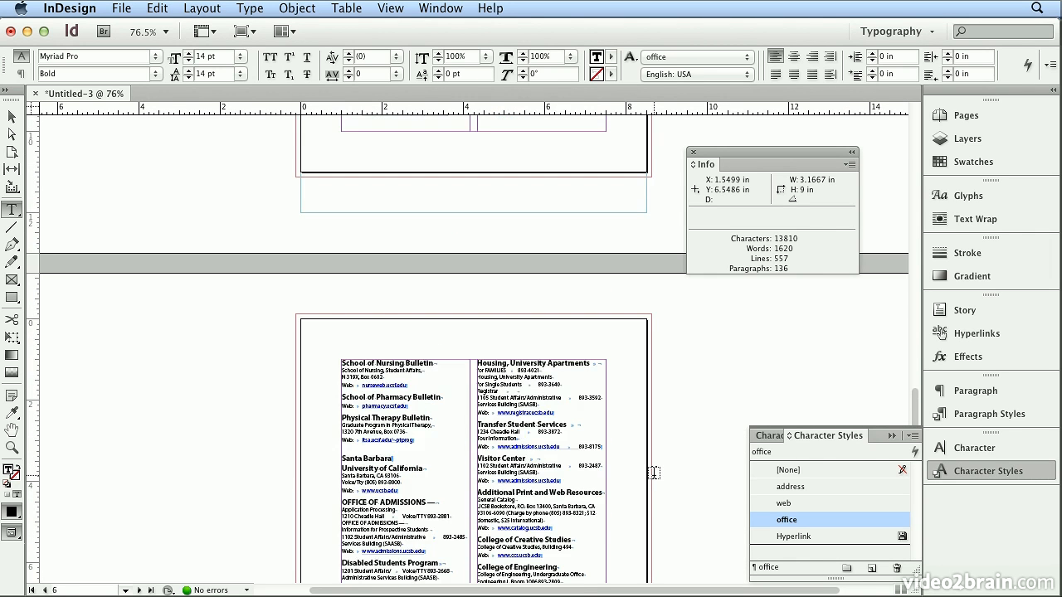